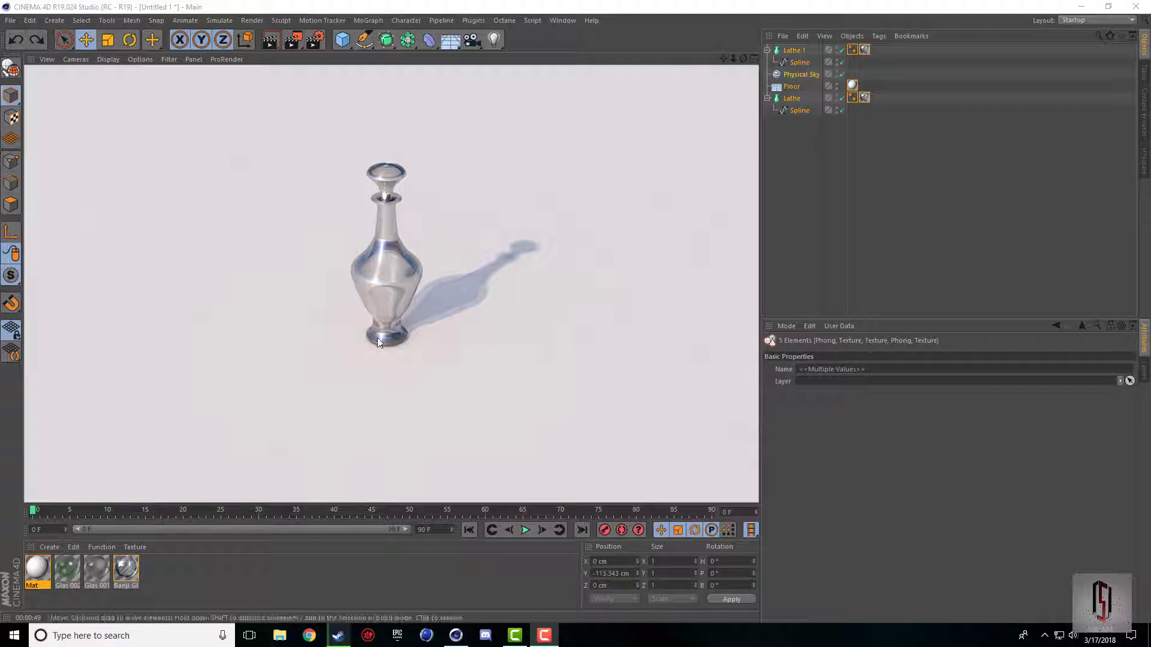
- Create a new empty project and show the Front view full-size
left_click(11, 20)
left_click(50, 42)
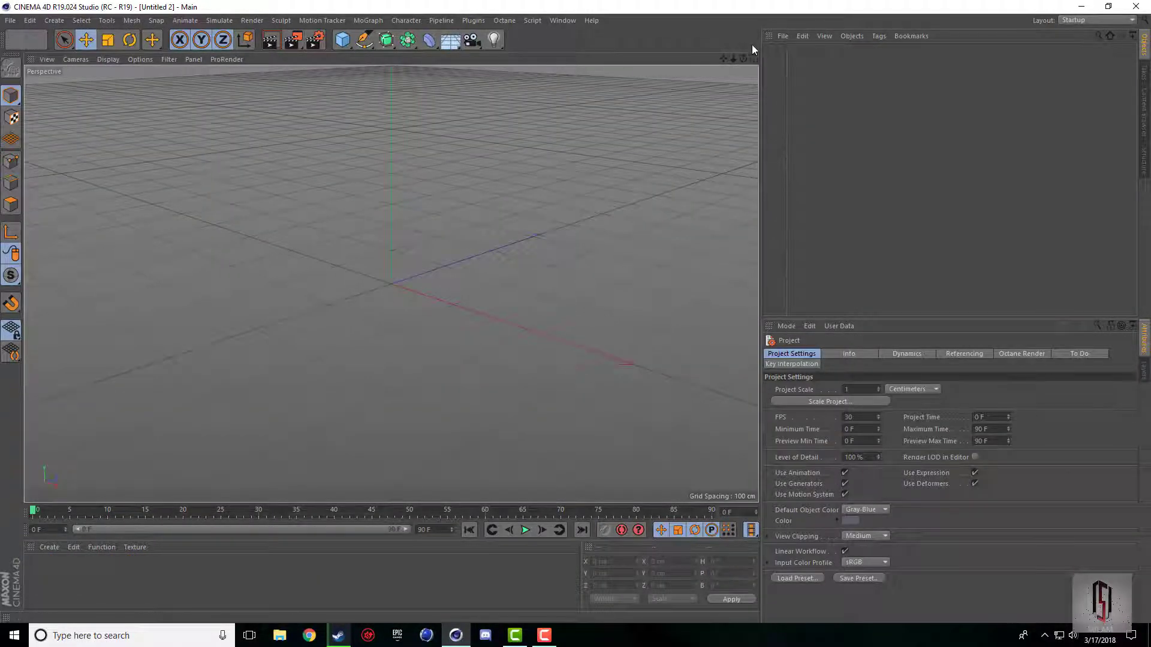
left_click_drag(743, 58, 713, 107)
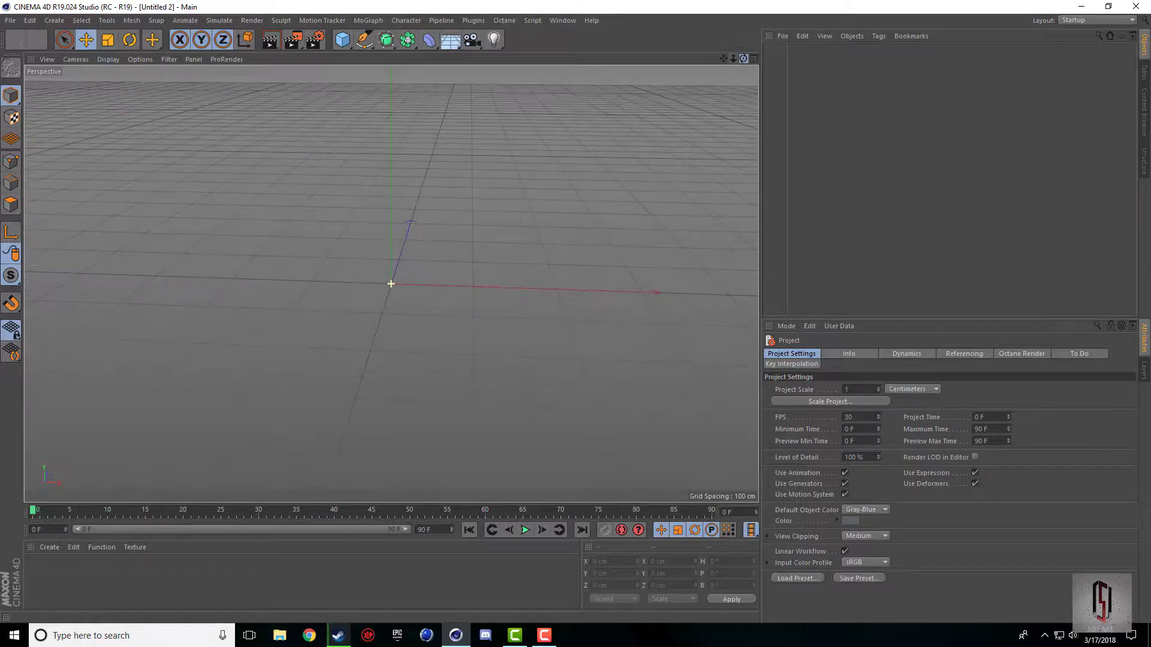
middle_click(203, 261)
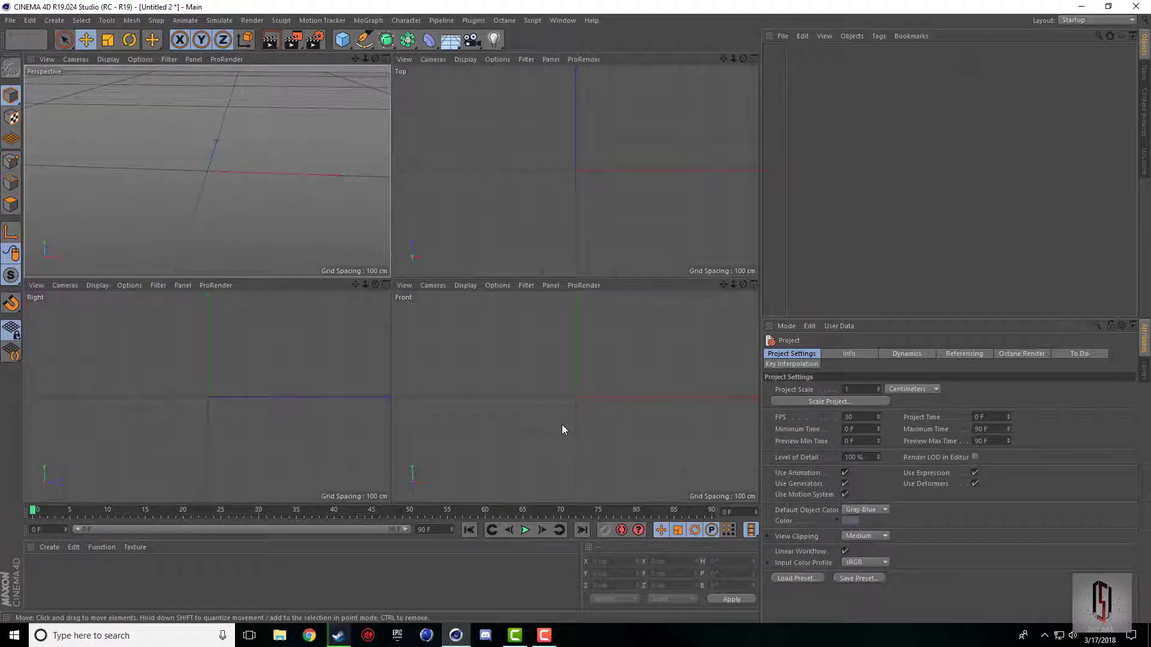
middle_click(603, 432)
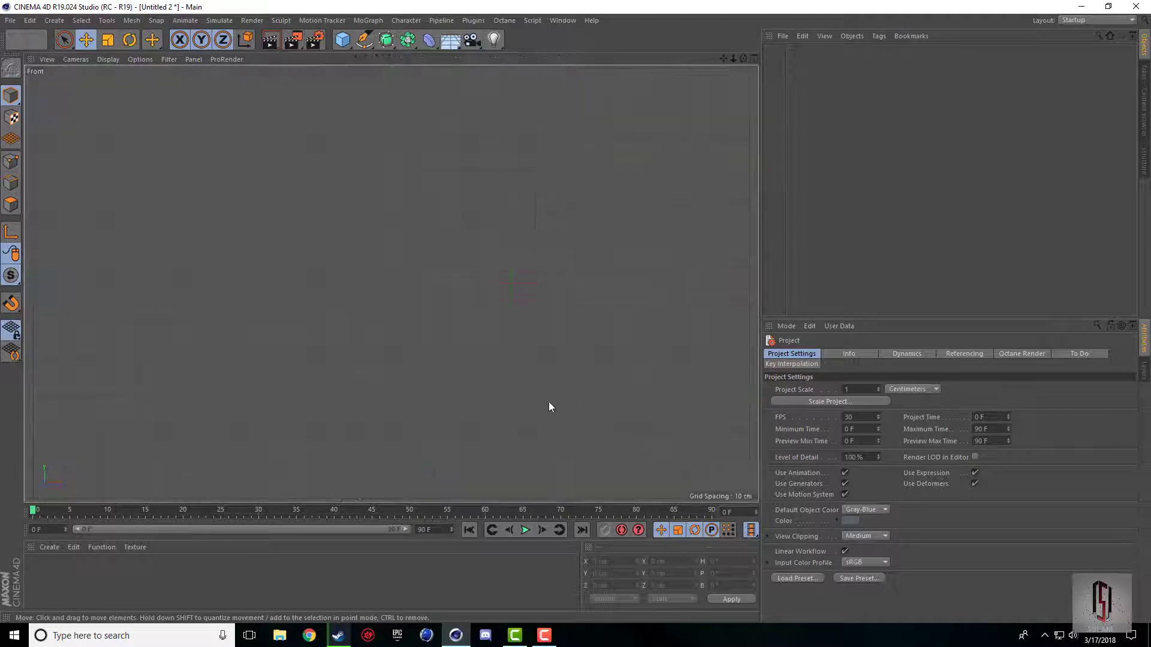
- Load Fancy-vodka-in-crystal-and-gold-bottle-6.jpg as the Front viewport's background image and set its Offset X to 1
left_click(125, 59)
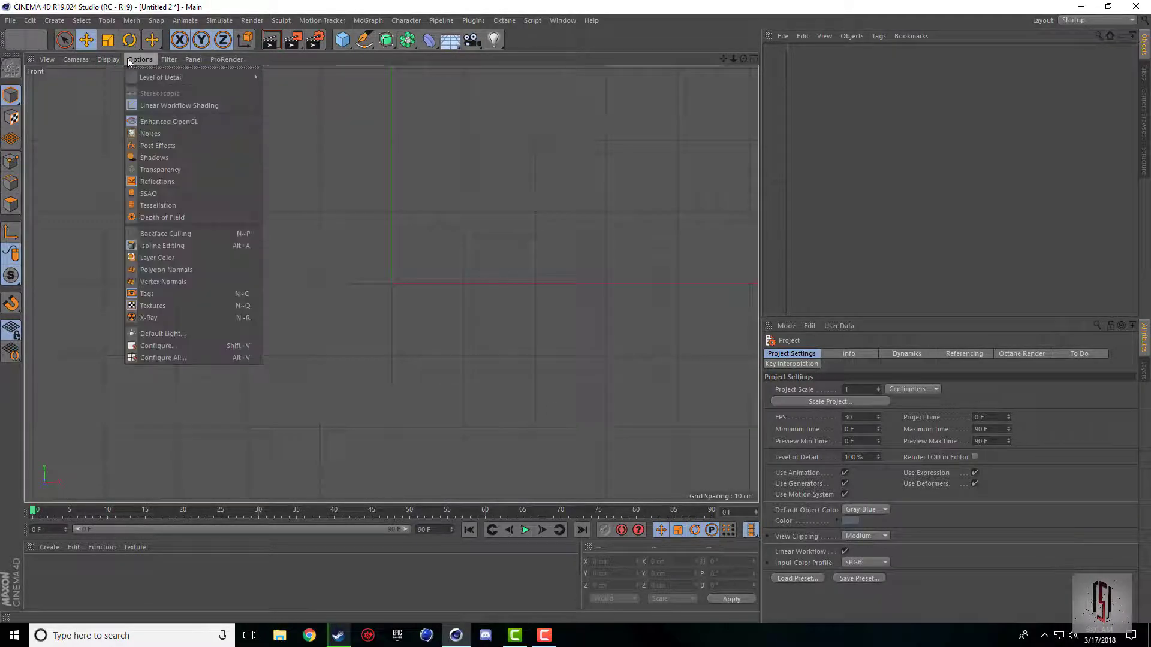
left_click(159, 346)
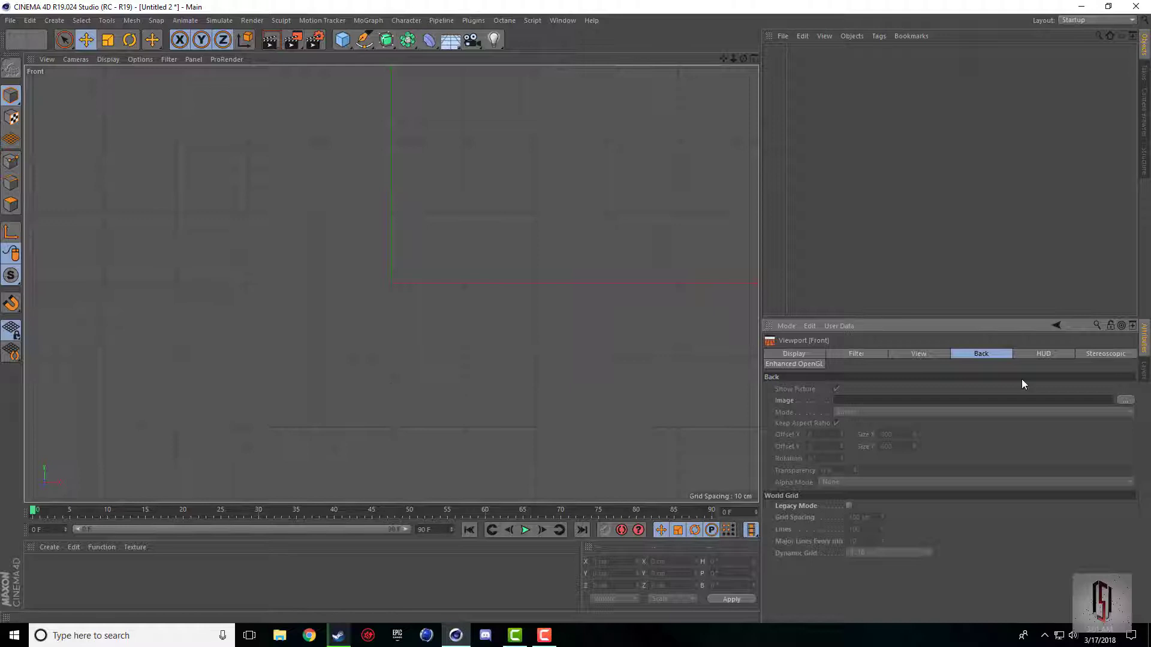
left_click(1125, 400)
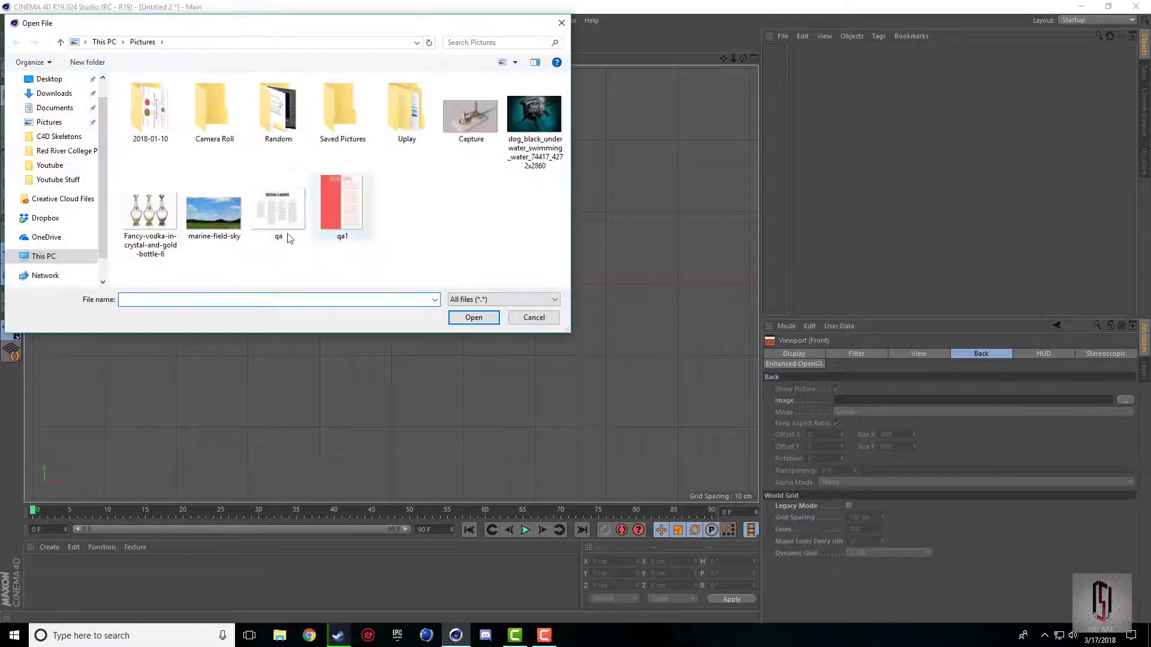
left_click(151, 213)
double_click(168, 234)
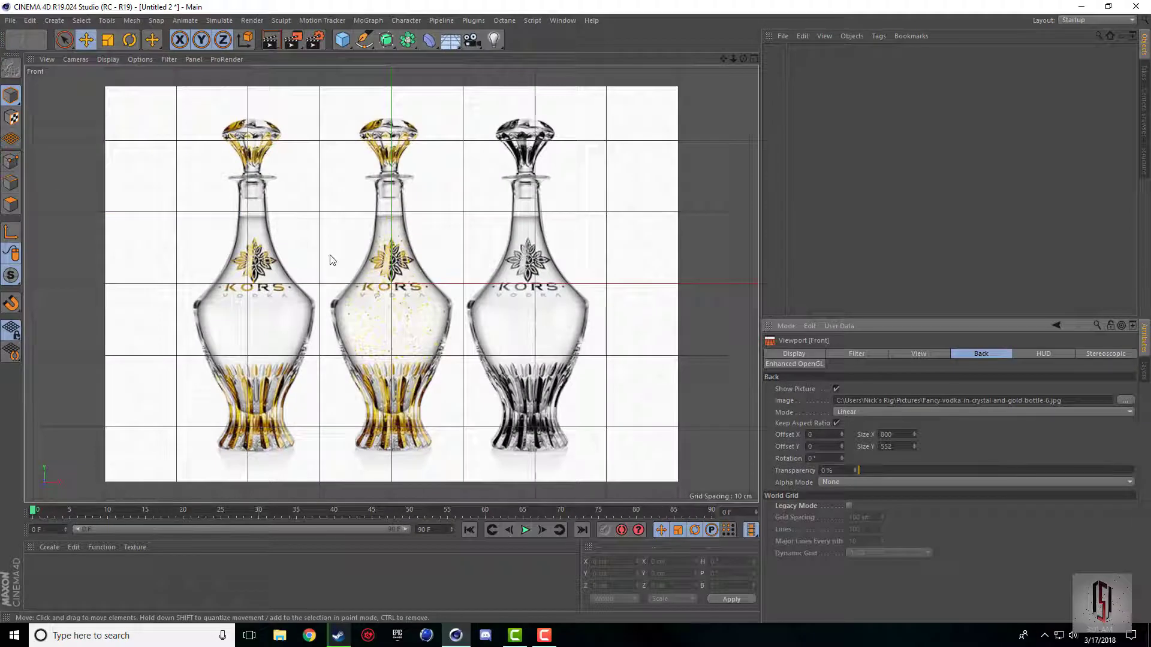
left_click(843, 433)
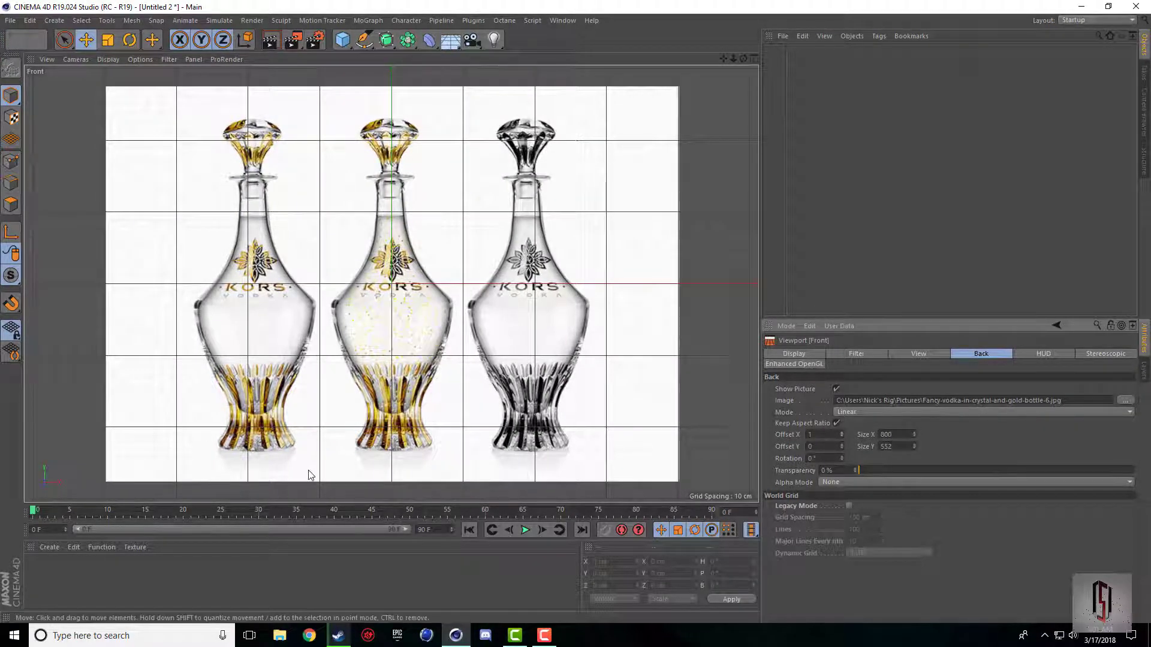
- Trace the middle bottle's left outer outline with a Bezier Pen spline, from the base centre up past the shoulder to the lower neck
left_click_drag(364, 40, 424, 55)
scroll(412, 471, "up", 5)
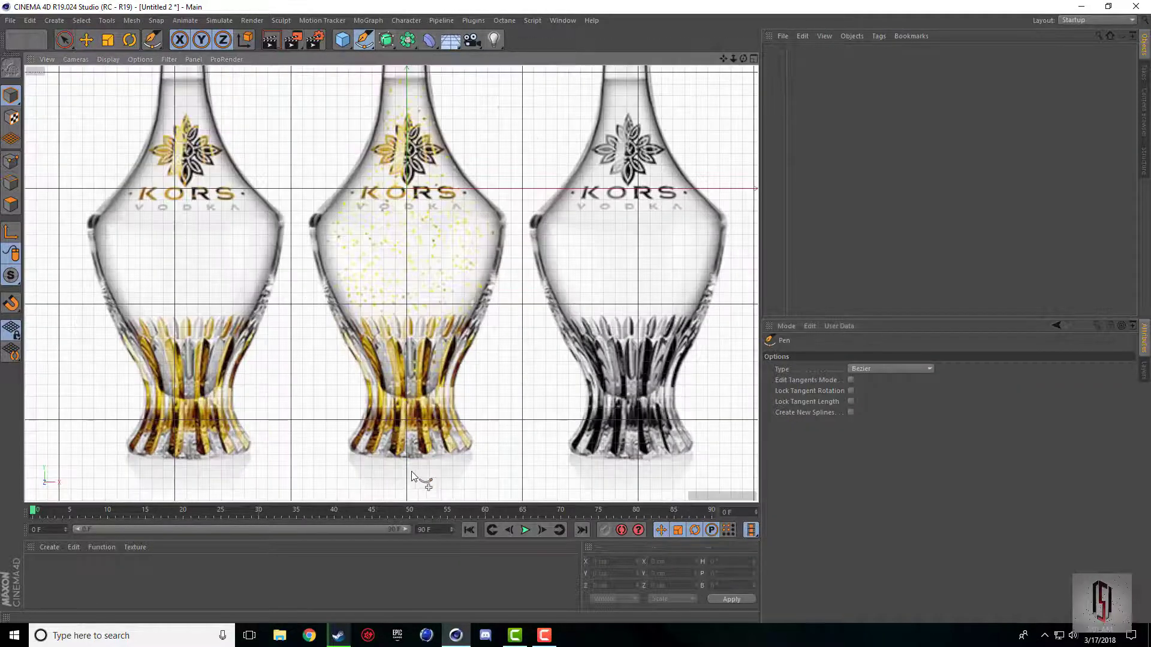
left_click(407, 457)
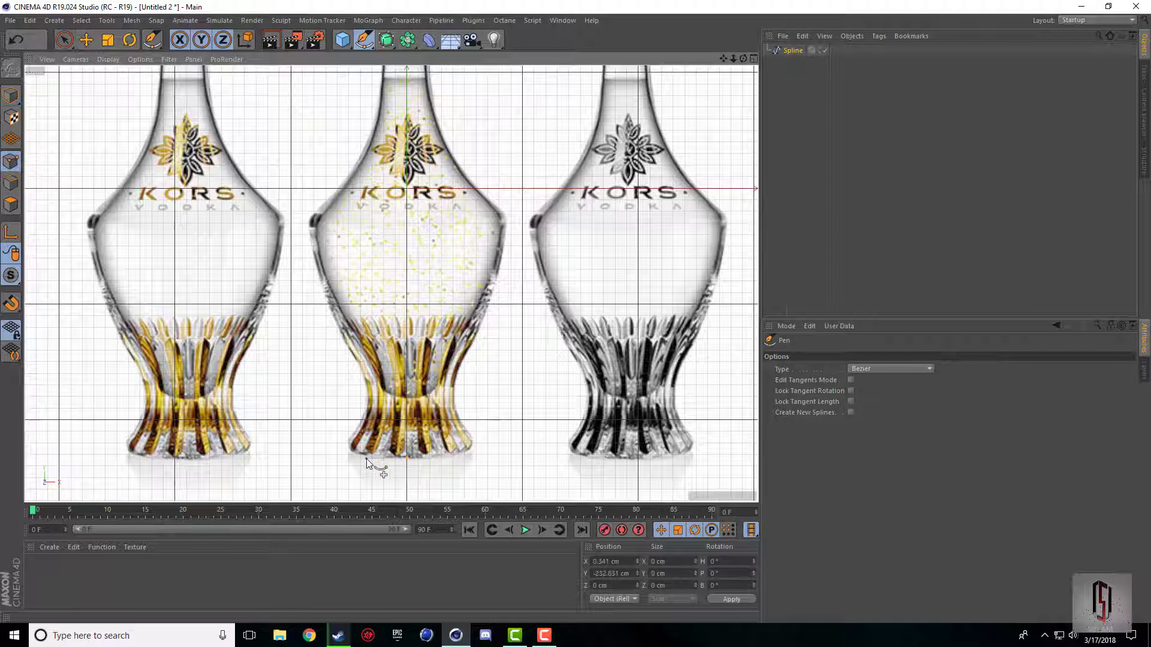
left_click_drag(350, 452, 362, 381)
left_click(347, 443)
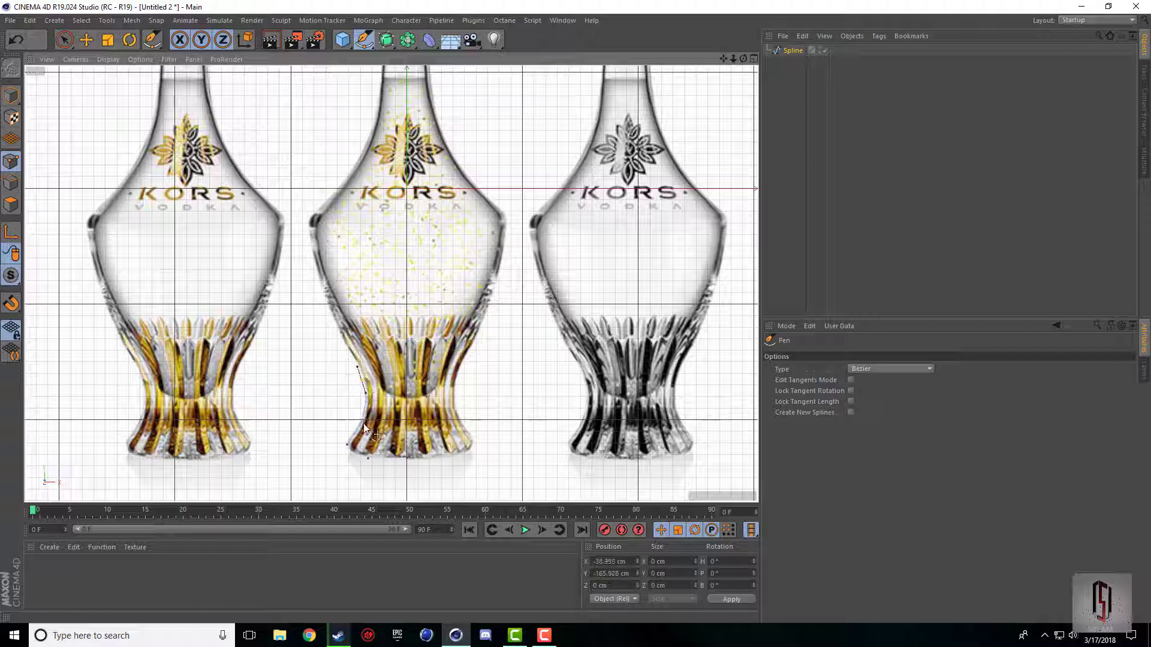
left_click(325, 307)
left_click(311, 220)
left_click(341, 189)
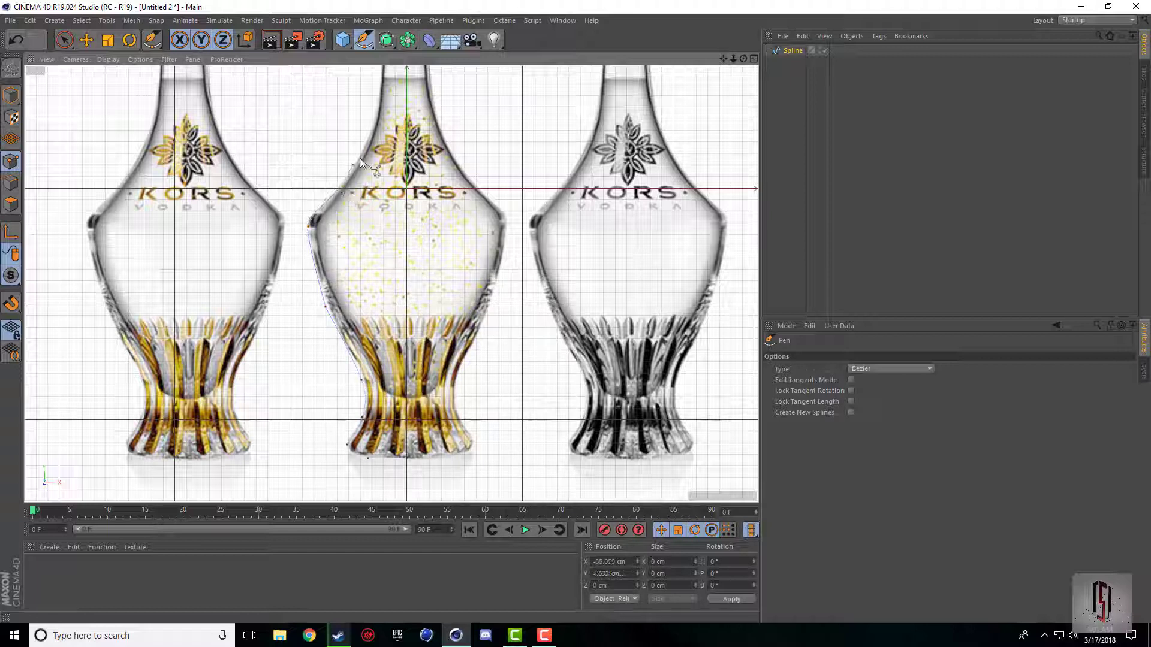
left_click_drag(376, 124, 379, 104)
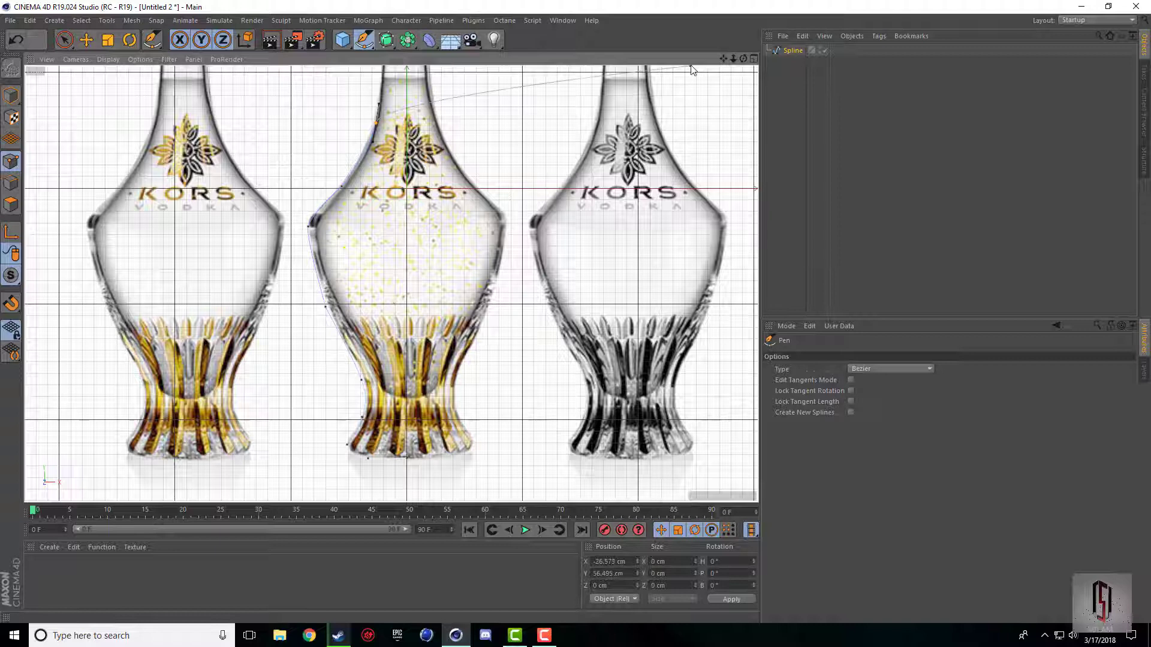
- Continue the spline up the neck and around the flat rim to the bottle's centre axis
scroll(658, 98, "up", 4)
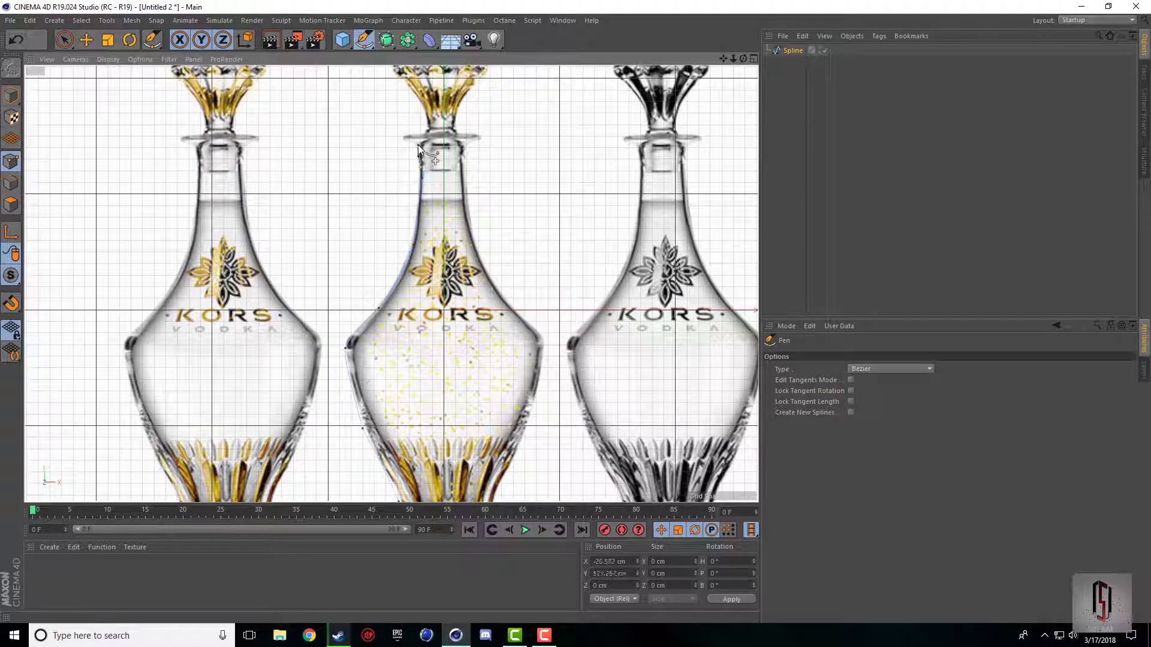
left_click(418, 147)
left_click_drag(422, 136, 441, 139)
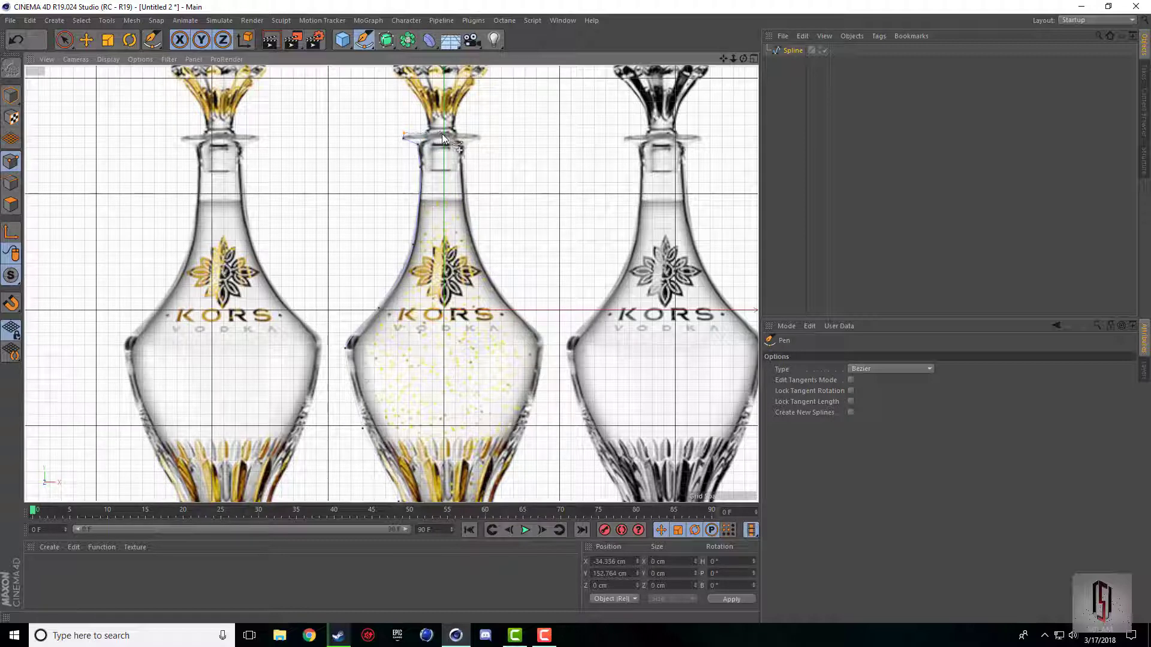
left_click(441, 134)
- Draw the inner wall of the profile back down from the rim to the base and close the spline at its starting point
left_click(429, 148)
left_click_drag(419, 255, 415, 265)
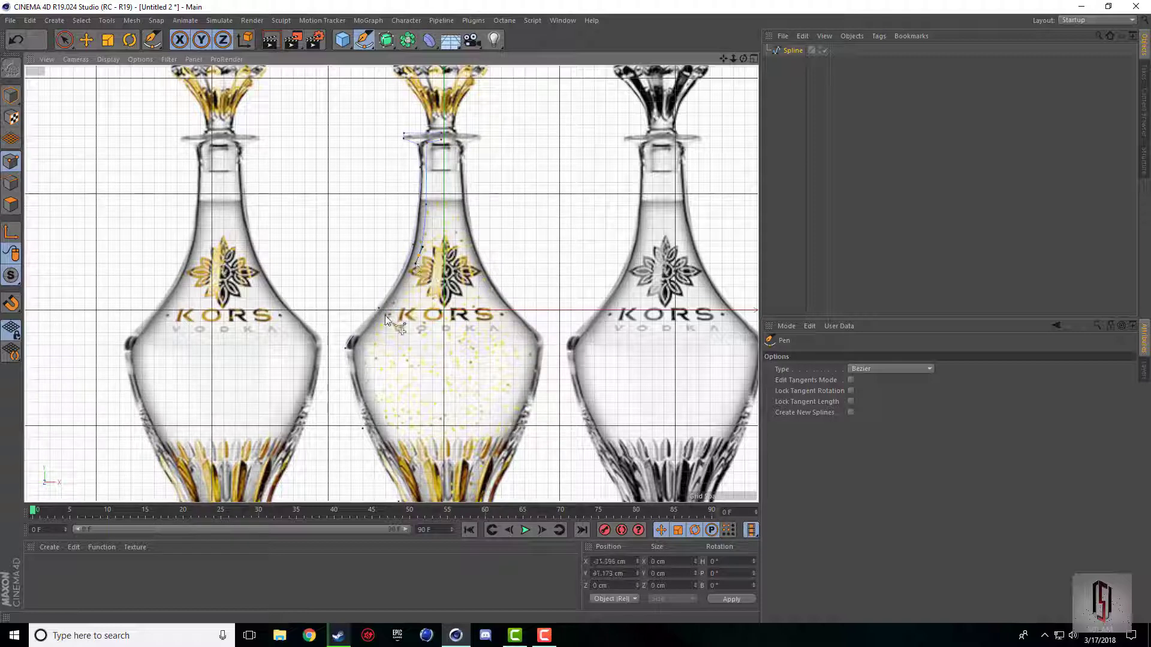
left_click_drag(380, 320, 351, 361)
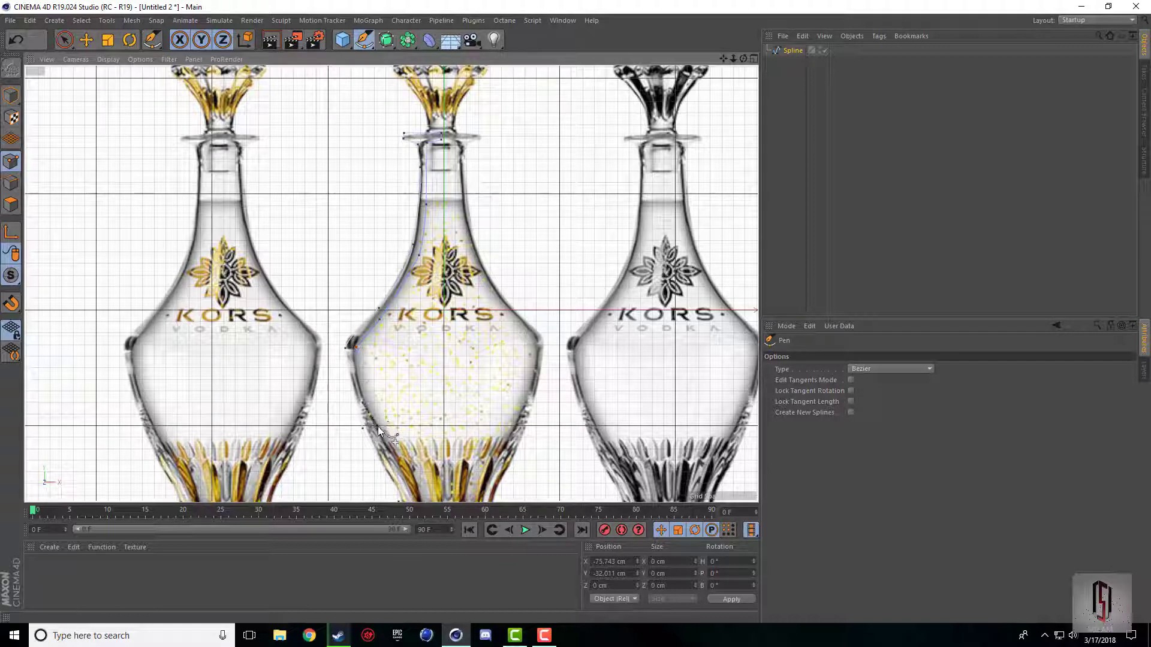
left_click(404, 485)
left_click_drag(724, 58, 764, 1)
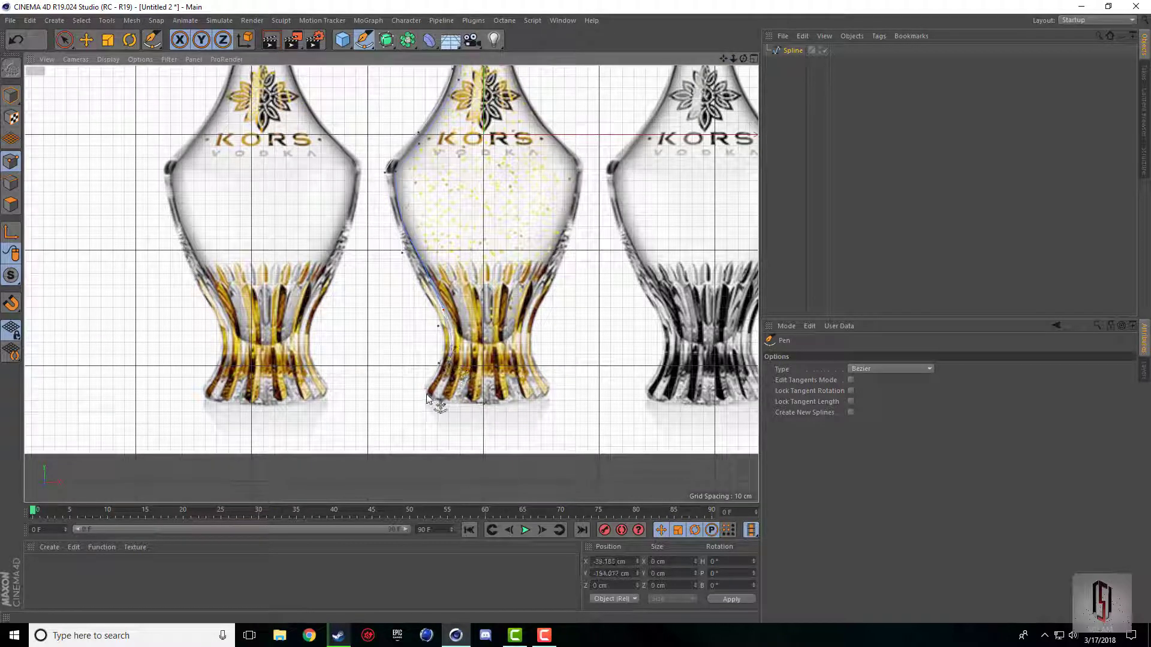
left_click(460, 395)
left_click(484, 394)
left_click_drag(723, 61, 709, 194)
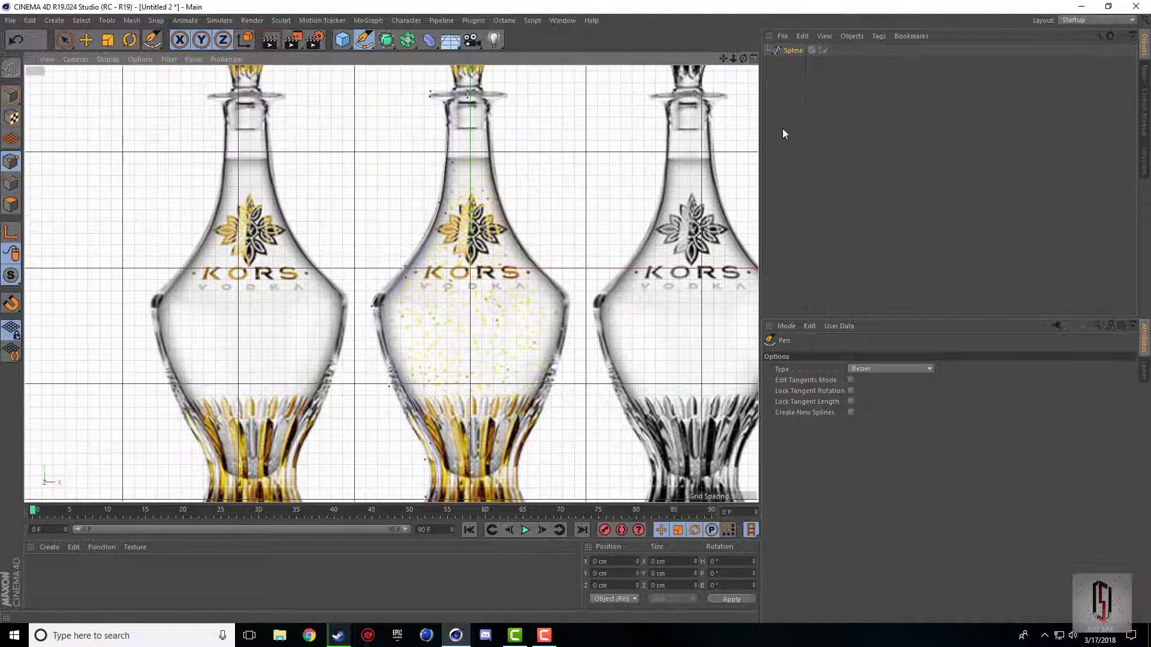
left_click_drag(723, 58, 742, 1)
- Switch to Model mode and revolve the bottle profile in the perspective view by nesting the spline under a new Lathe generator
middle_click(478, 300)
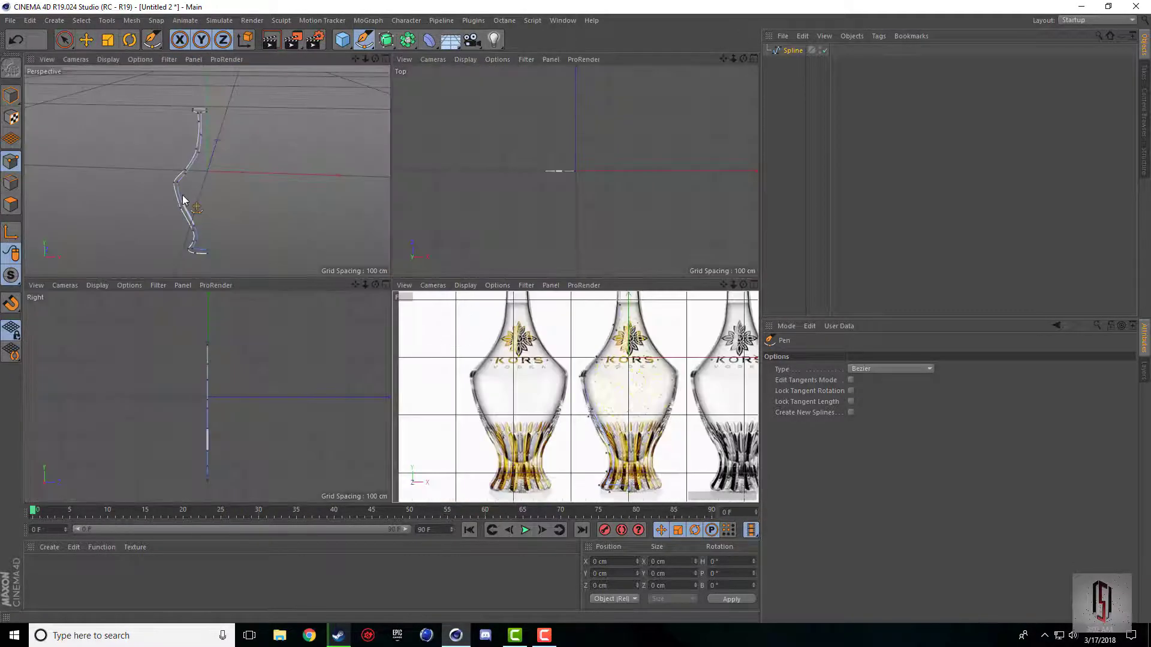
left_click(9, 97)
left_click(82, 43)
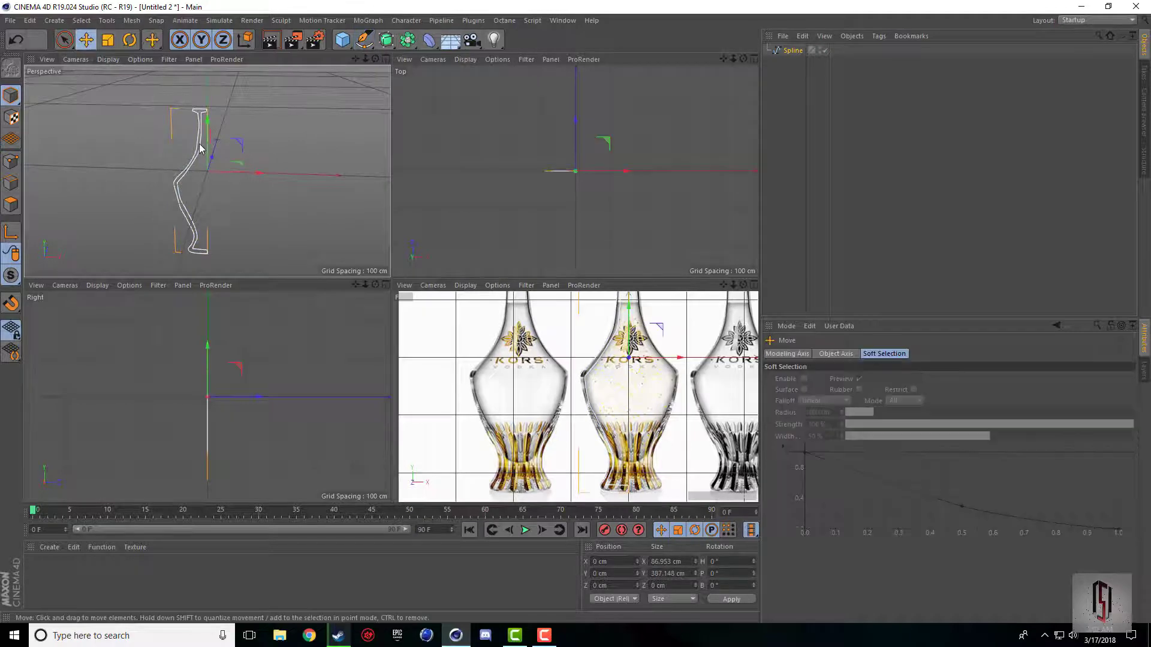
middle_click(202, 150)
middle_click(389, 374)
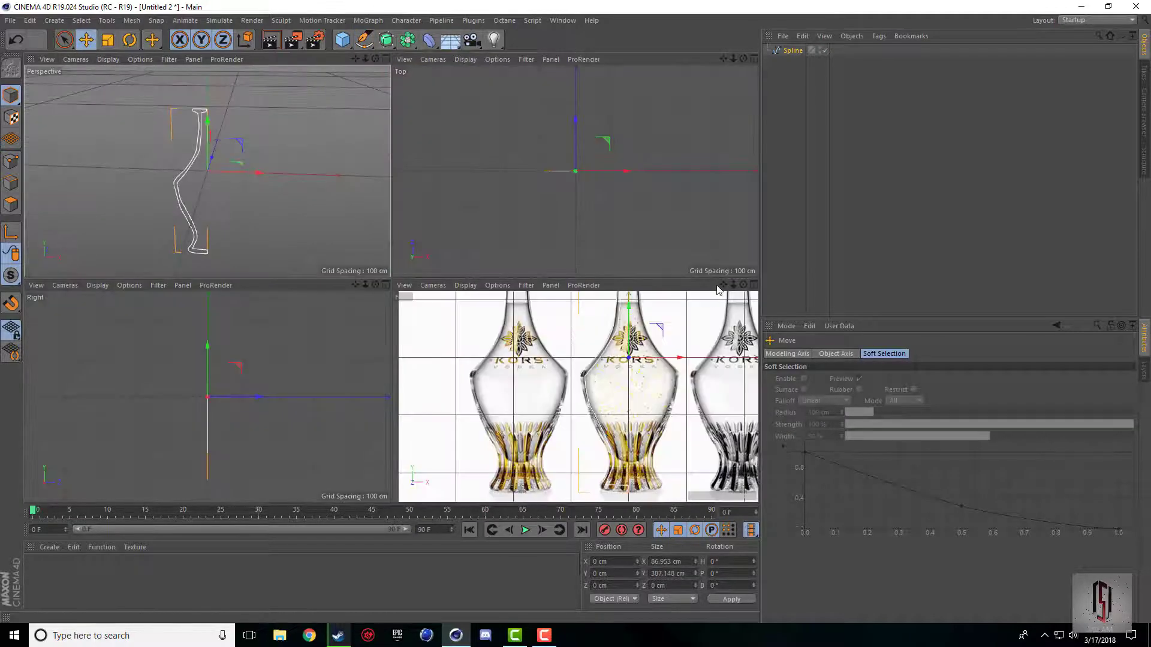
left_click_drag(722, 285, 818, 368)
key("F1")
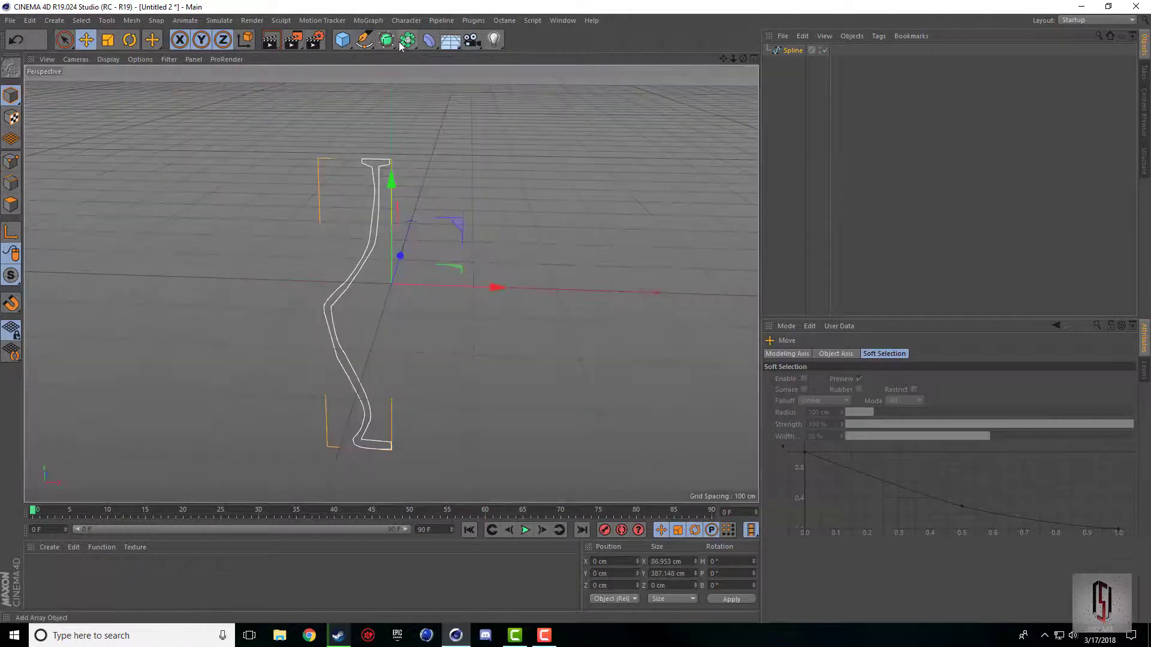
left_click_drag(386, 39, 432, 79)
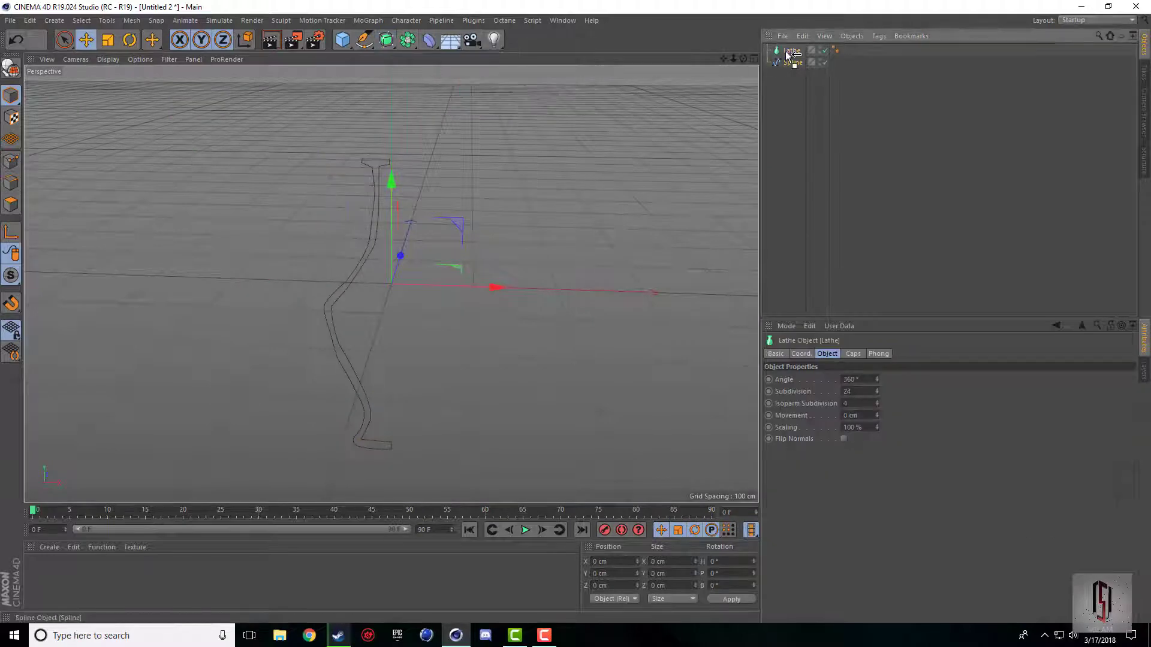
left_click_drag(792, 63, 791, 51)
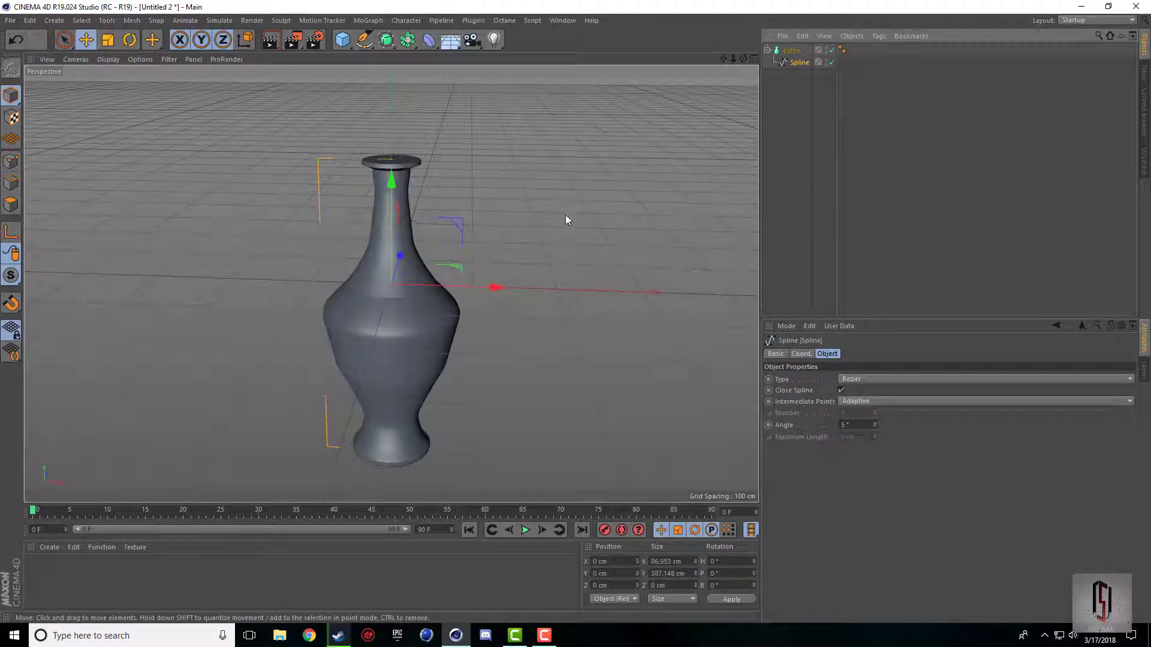
mouse_move(747, 59)
left_mouse_down()
mouse_move(747, 47)
mouse_move(727, 66)
left_mouse_up()
- Shift the nested spline along X to about -16 cm to adjust the width of the lathed bottle
left_click(797, 63)
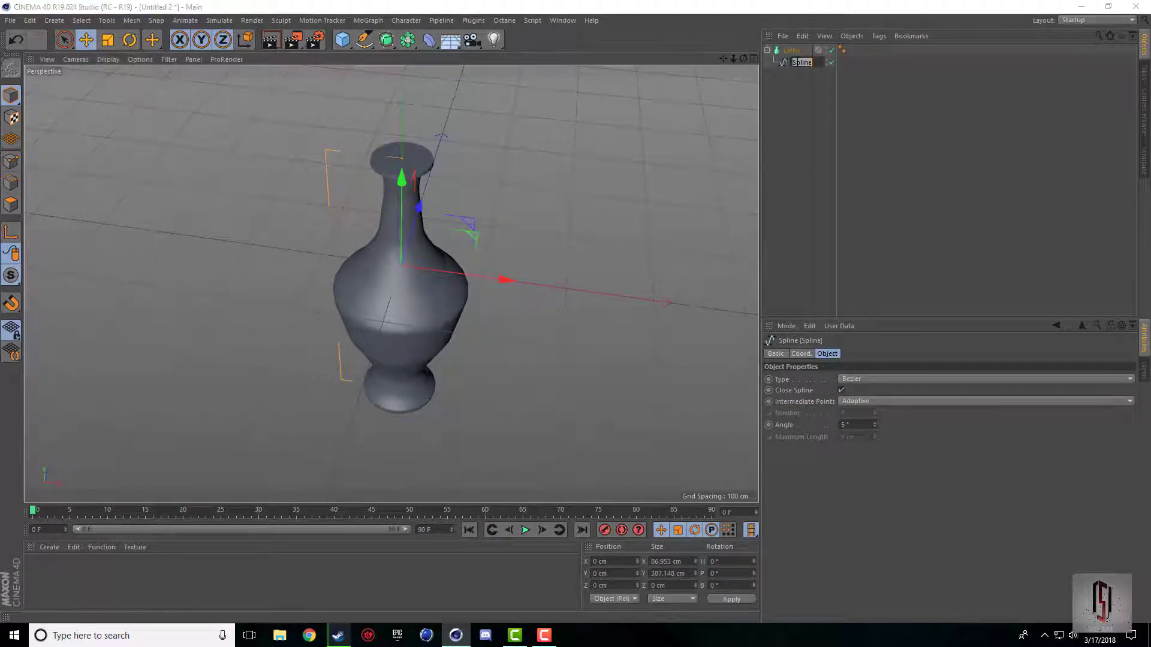
left_click_drag(501, 278, 426, 275)
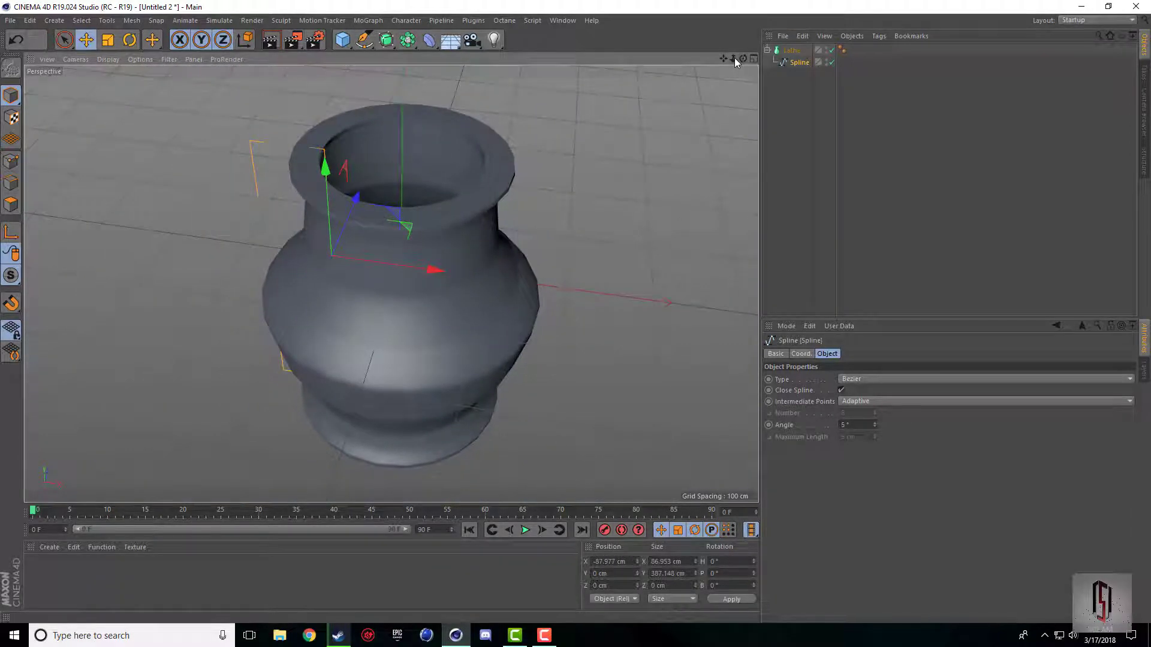
left_click_drag(742, 56, 742, 58)
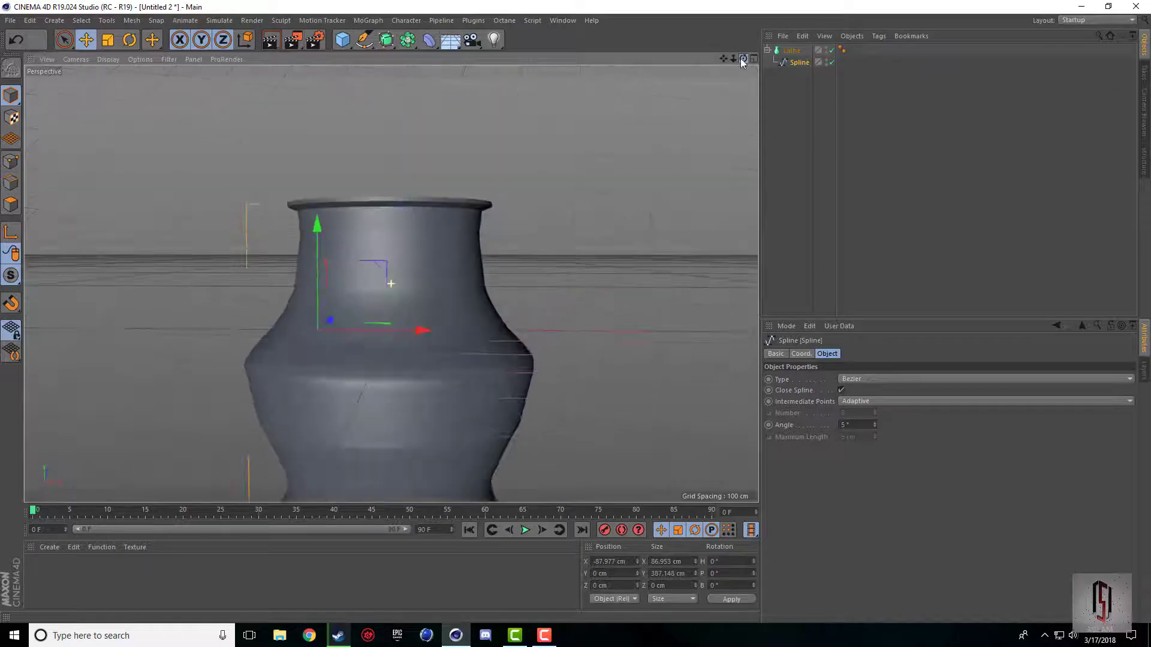
left_click_drag(421, 329, 480, 329)
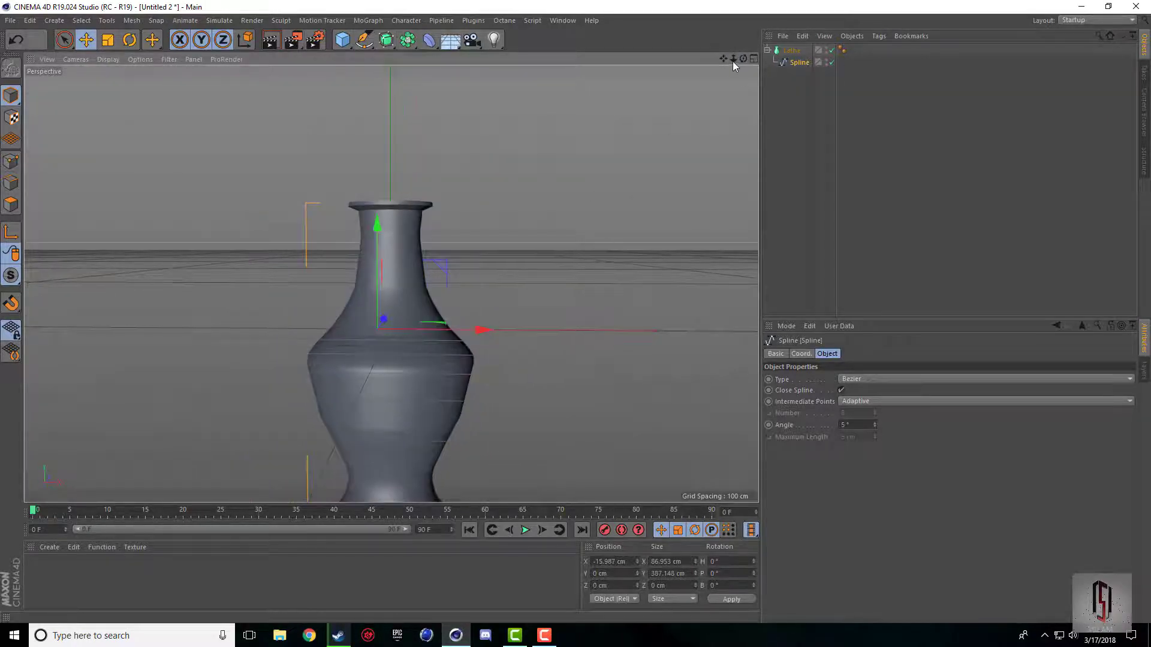
left_click_drag(744, 58, 779, 42)
- Move the whole Lathe object along X to about -73 cm
left_click(791, 51)
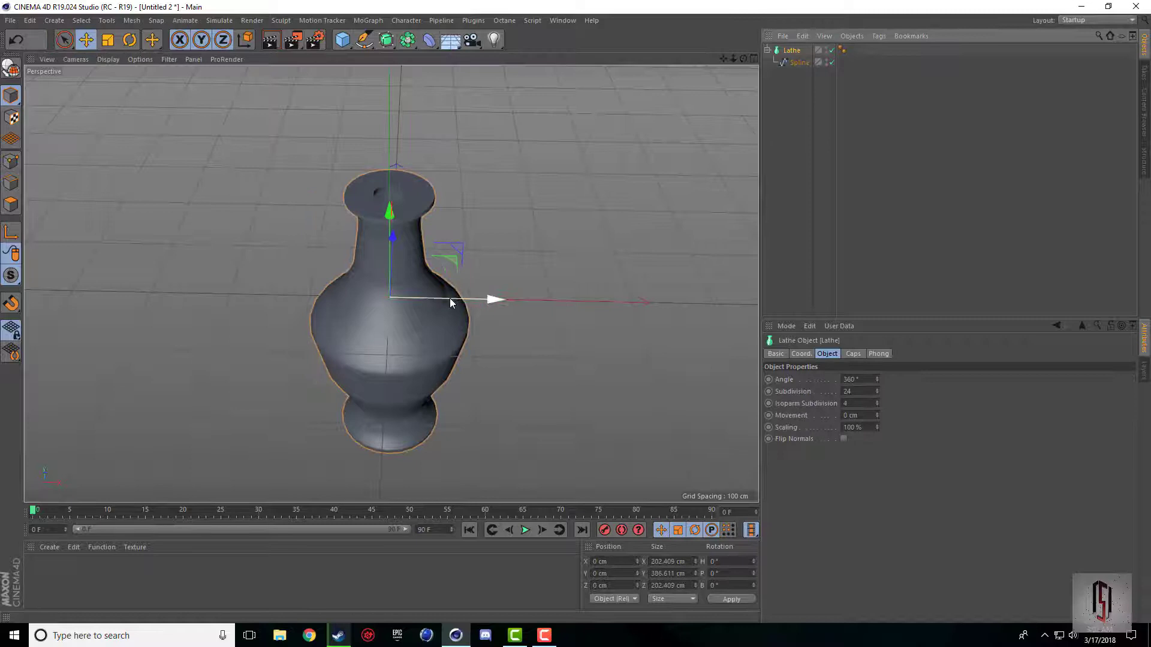
left_click_drag(450, 297, 349, 299)
left_click_drag(804, 65, 695, 168)
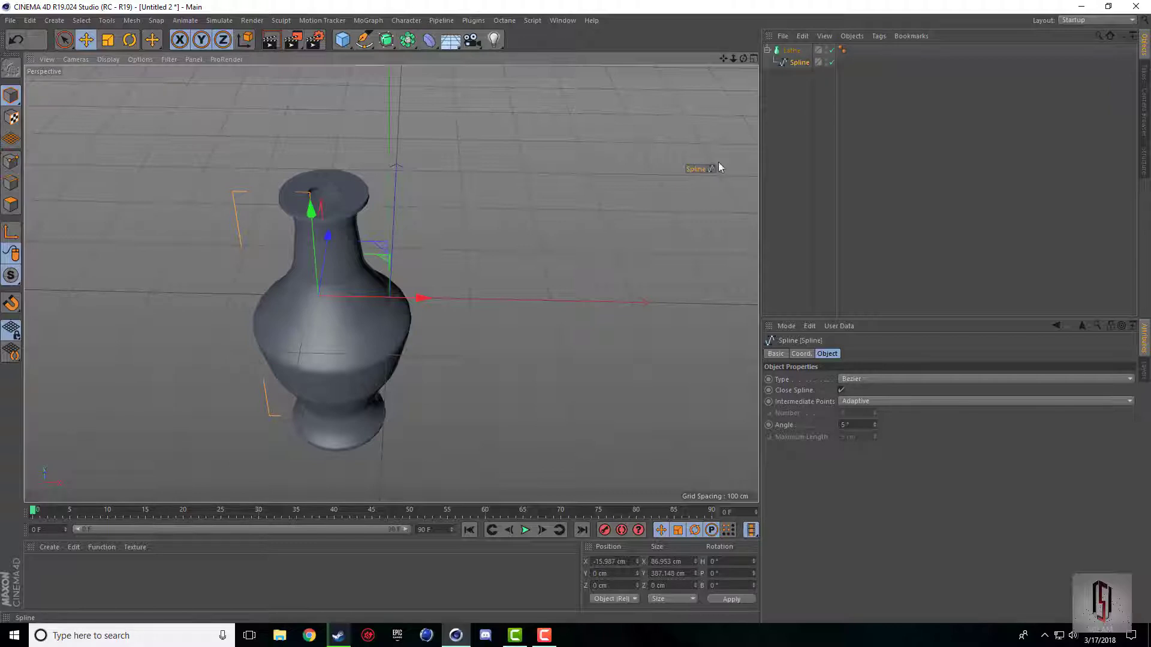
right_click(701, 170)
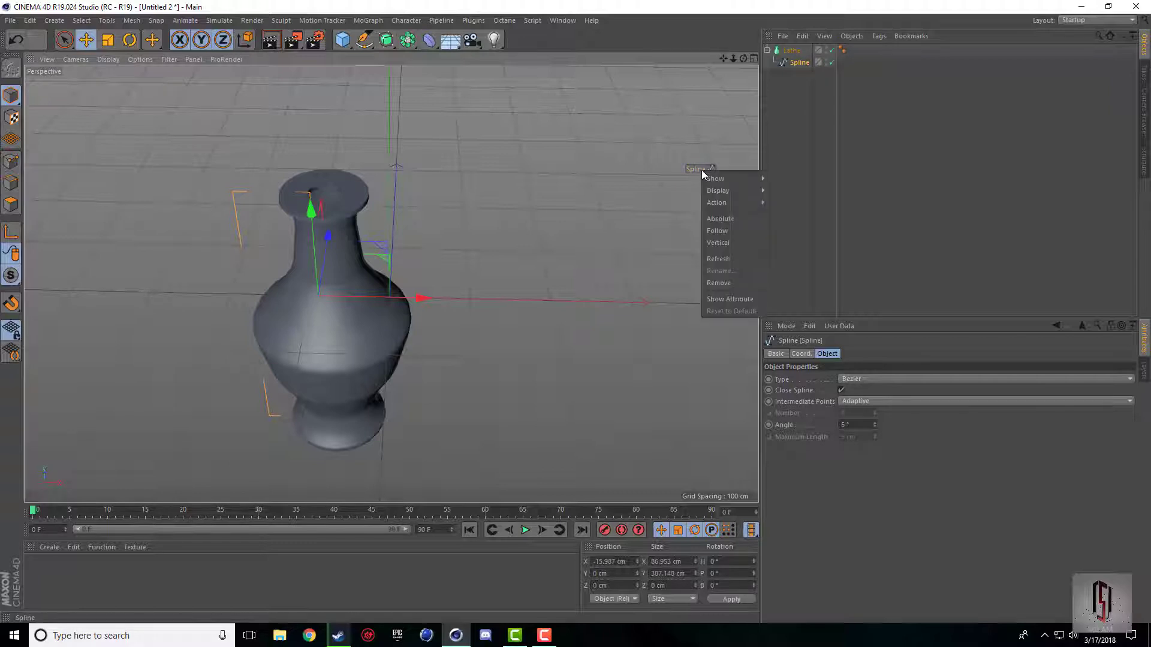
left_click(729, 282)
- Take the spline out of the Lathe and move it along the negative X direction, away from the Lathe's axis
mouse_move(793, 104)
left_mouse_down()
mouse_move(792, 63)
mouse_move(786, 97)
left_mouse_up()
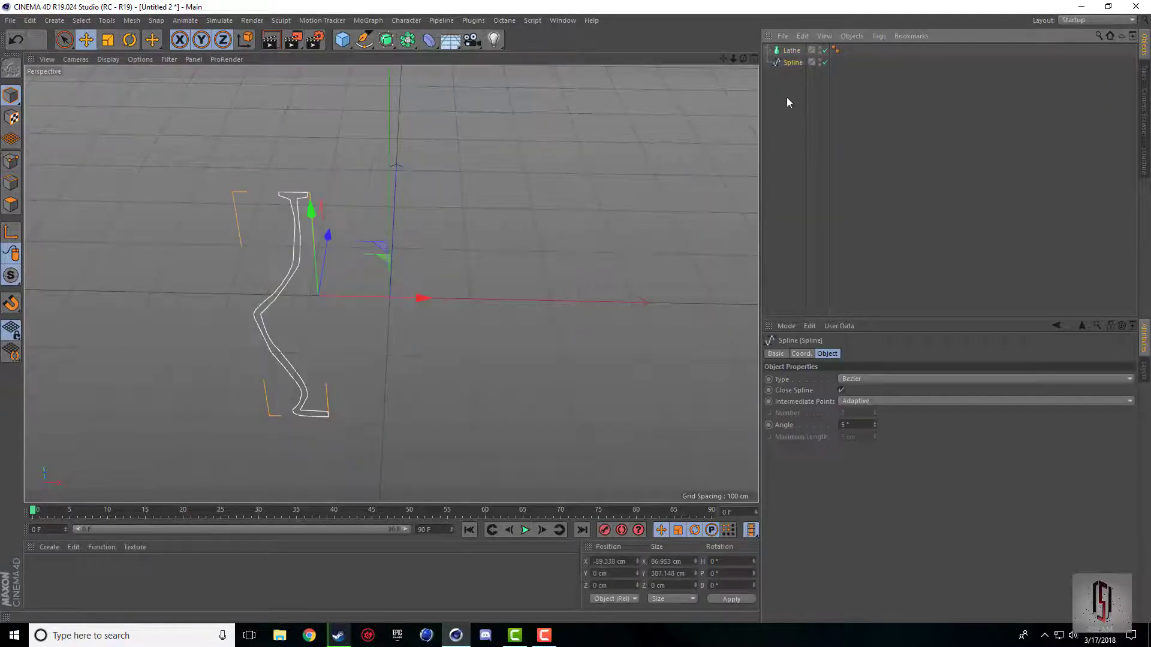
left_click_drag(417, 307, 271, 290)
left_click(792, 51)
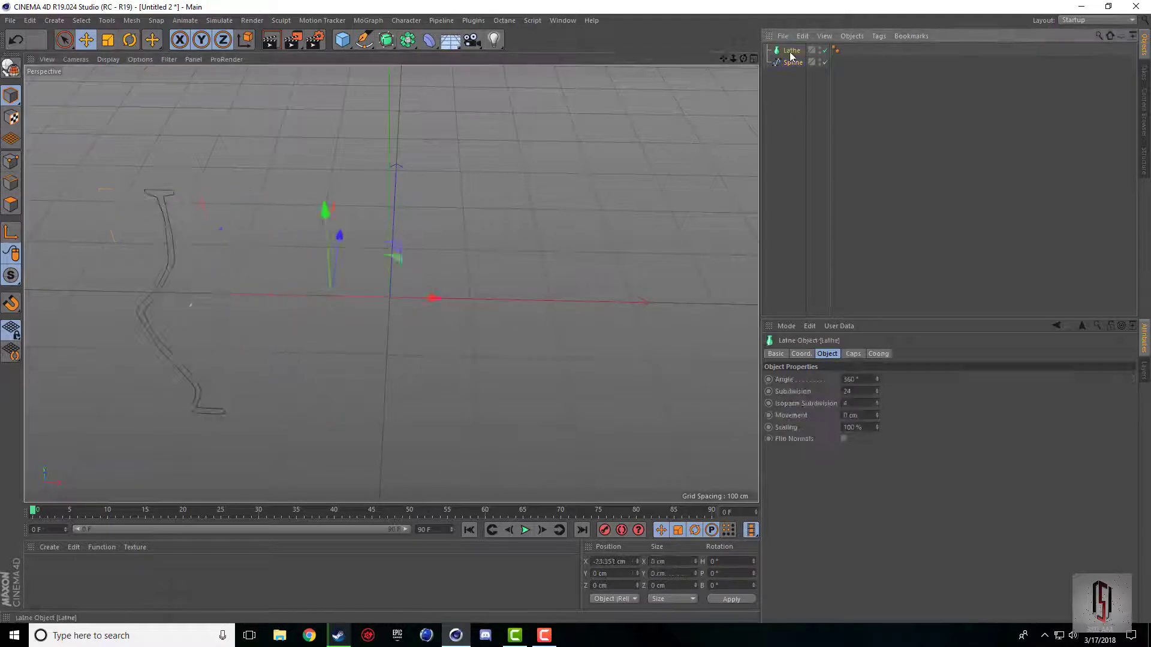
- Move the empty Lathe along X to about -286 cm, near the profile, and nest the spline under it again
left_click_drag(407, 303, 238, 280)
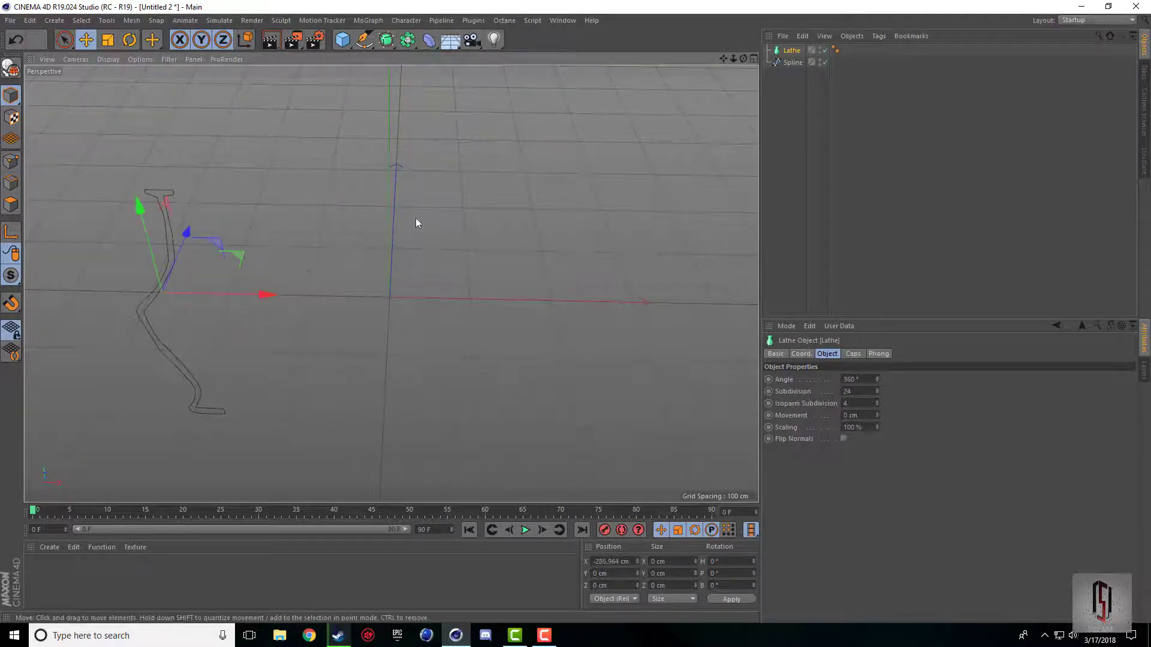
middle_click(415, 218)
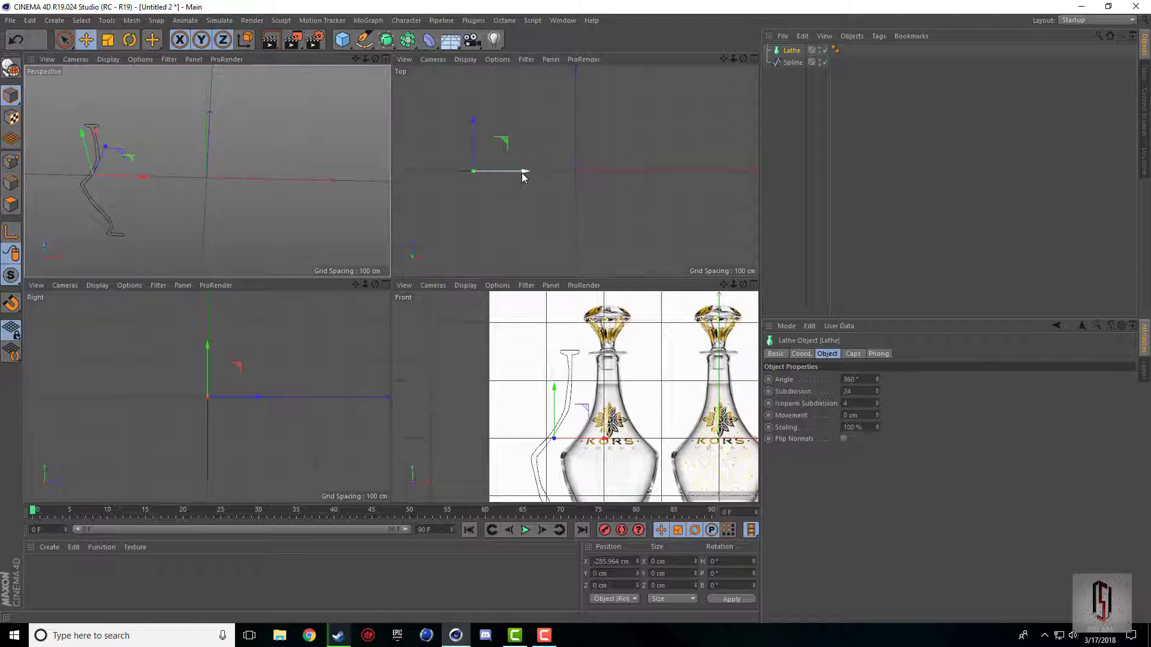
key("F1")
left_click_drag(791, 67, 797, 55)
left_click(796, 52)
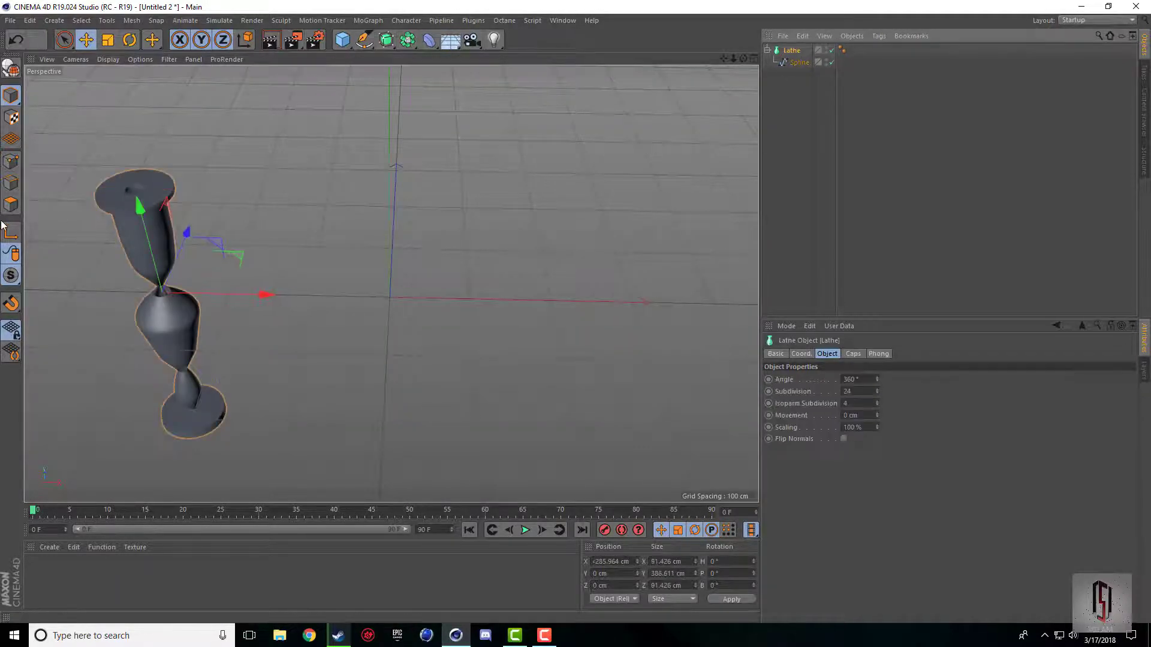
- Enable axis editing and move the Lathe's axis along X to about -243 cm to reshape the revolved bottle
left_click_drag(242, 294, 276, 307)
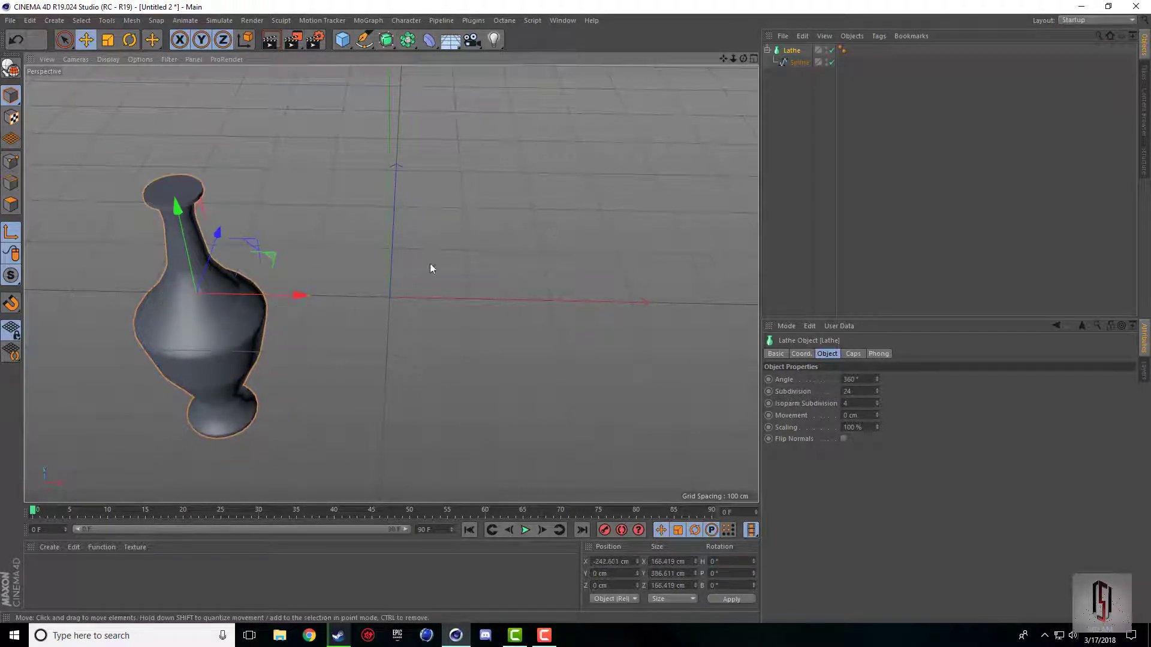
left_click_drag(733, 56, 435, 297)
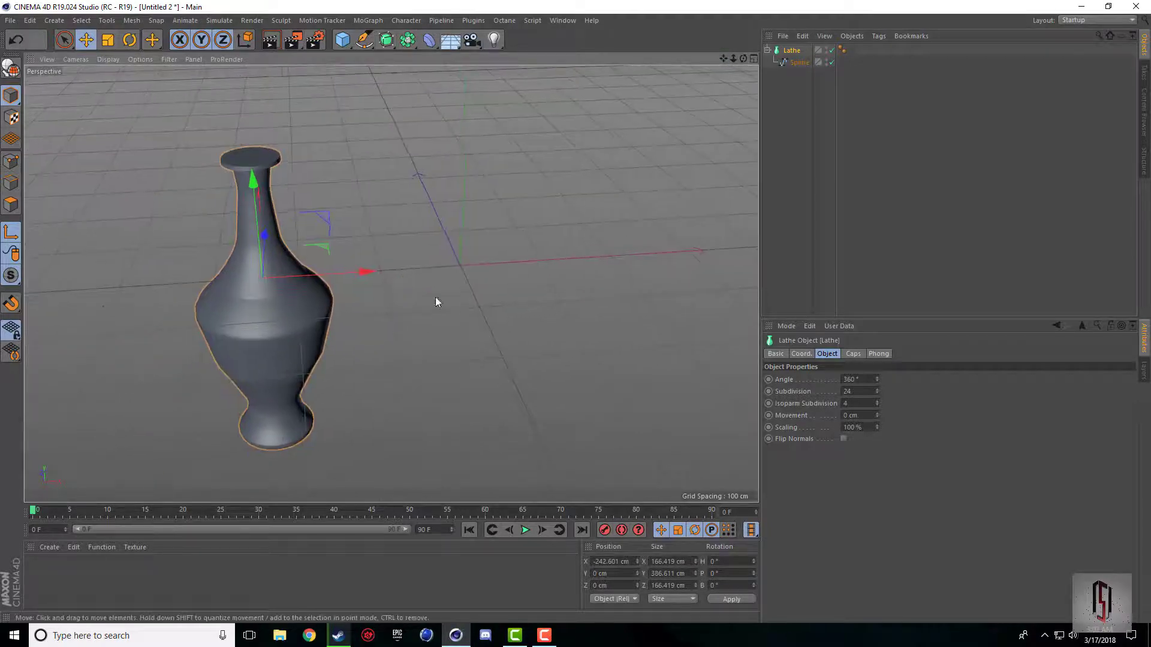
left_click(10, 234)
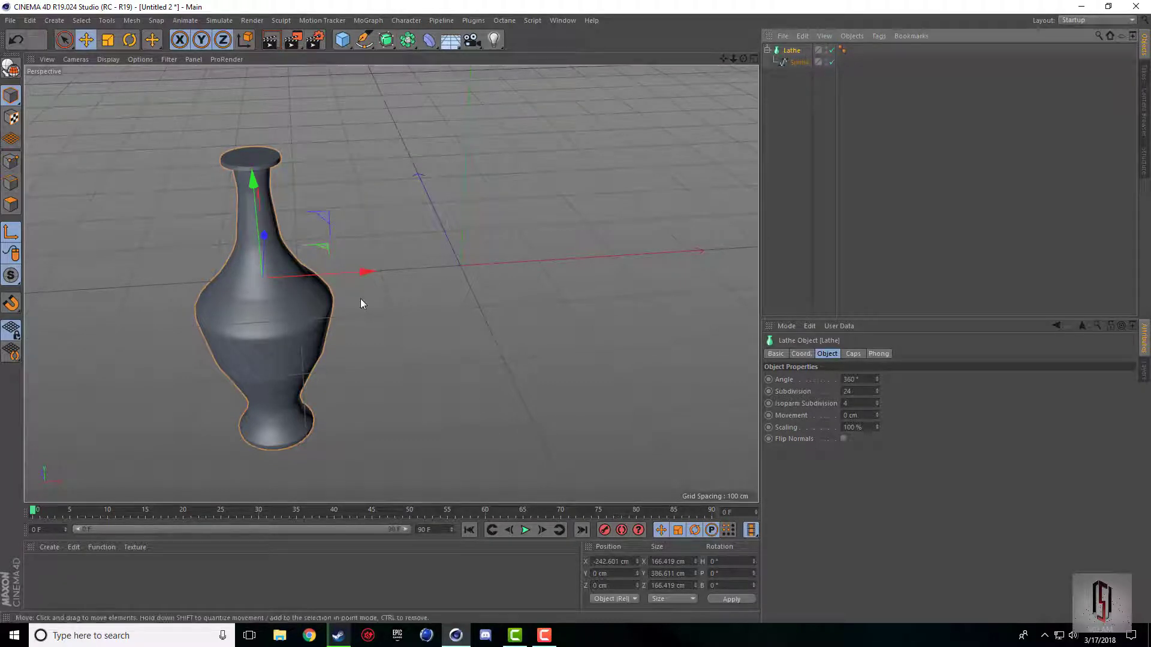
- Move the Lathe's axis along the positive X direction to about 0.2 cm, widening the revolved shape
left_click_drag(343, 274, 648, 214)
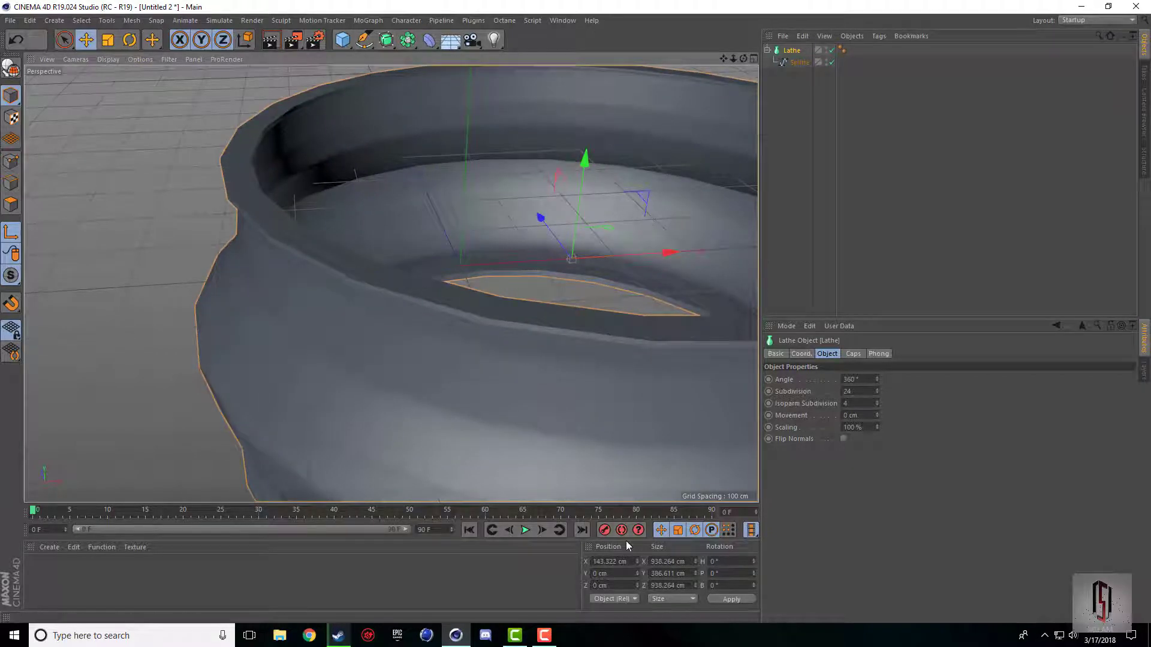
left_click(623, 562)
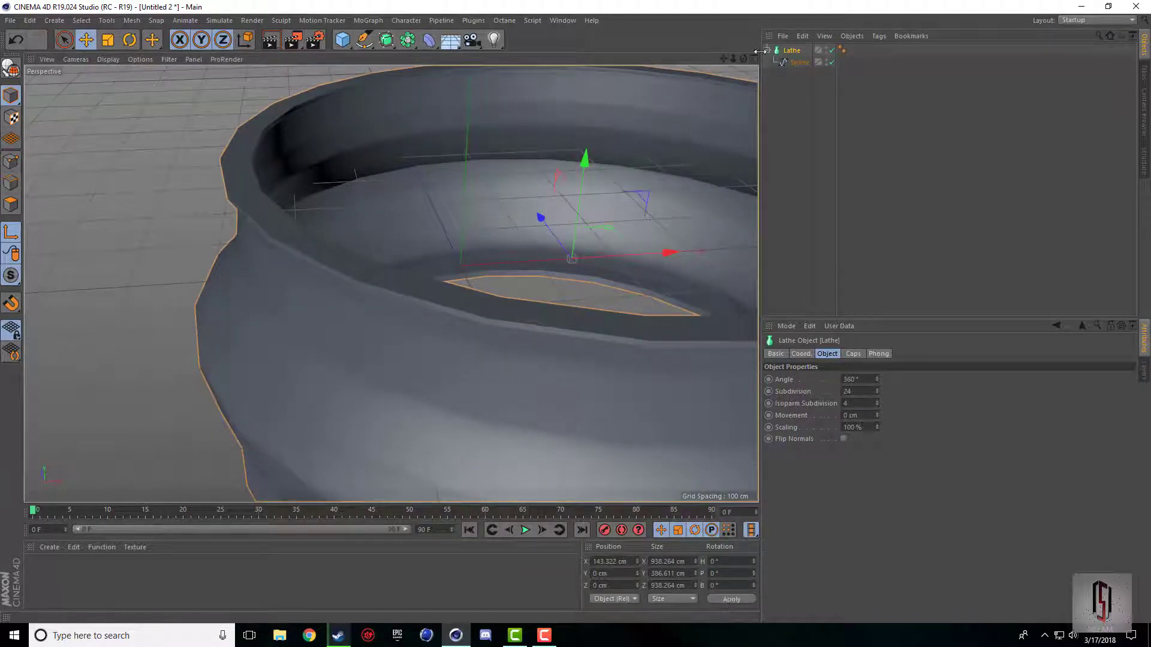
left_click_drag(724, 59, 770, 2)
mouse_move(391, 284)
left_mouse_down()
mouse_move(470, 295)
mouse_move(382, 294)
left_mouse_up()
left_click_drag(745, 59, 785, 45)
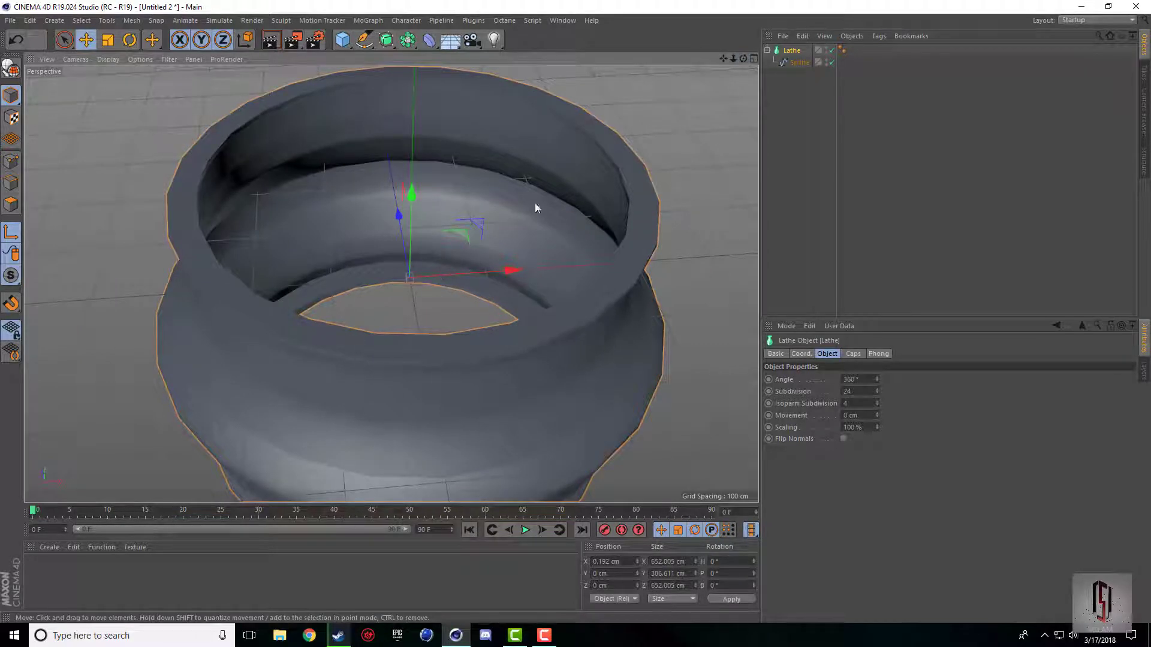
- Turn off axis editing and move the nested spline along X to about 242 cm to narrow the bottle again
left_click(799, 62)
left_click_drag(344, 261, 510, 277)
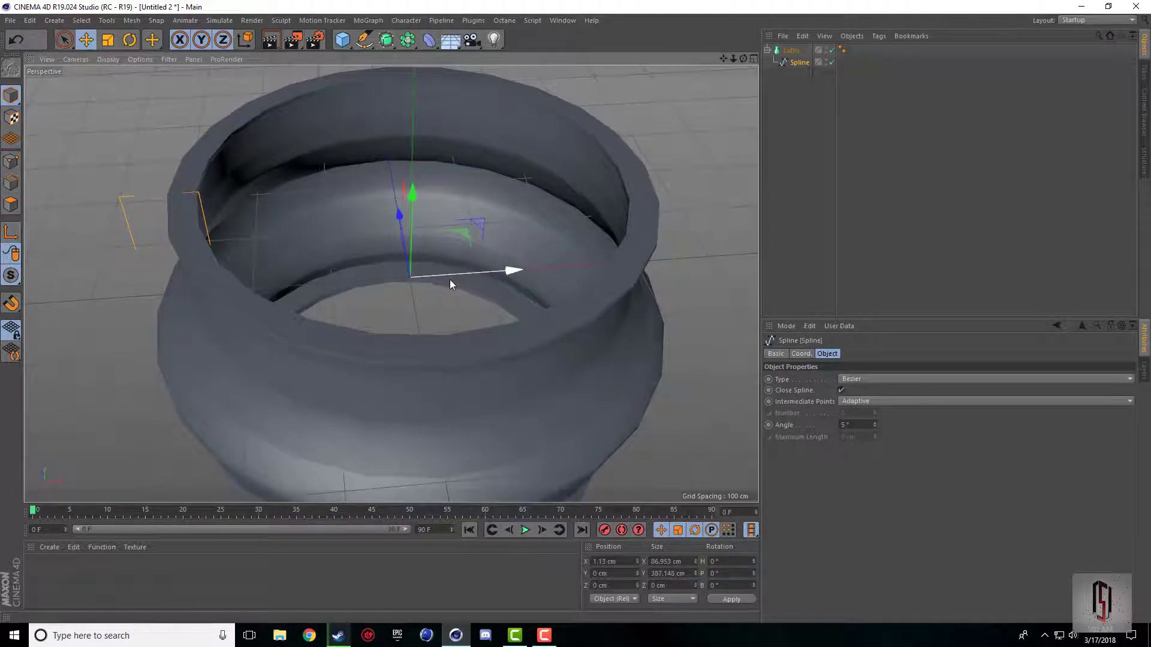
left_click_drag(451, 282, 635, 278)
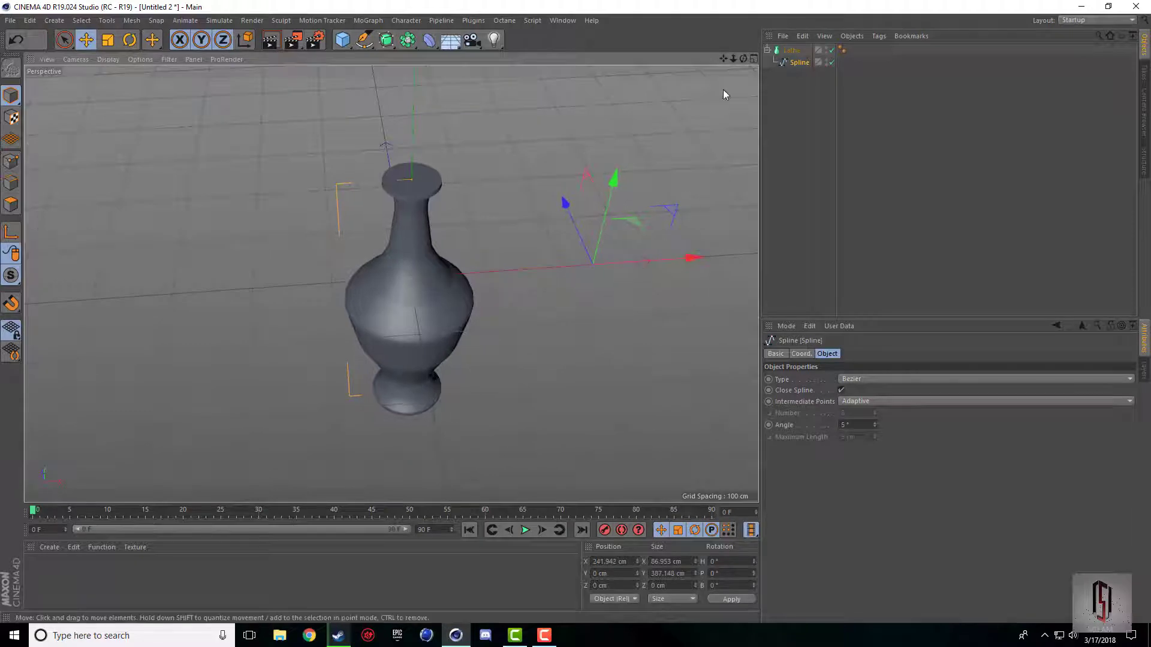
left_click_drag(743, 58, 743, 24)
middle_click(498, 277)
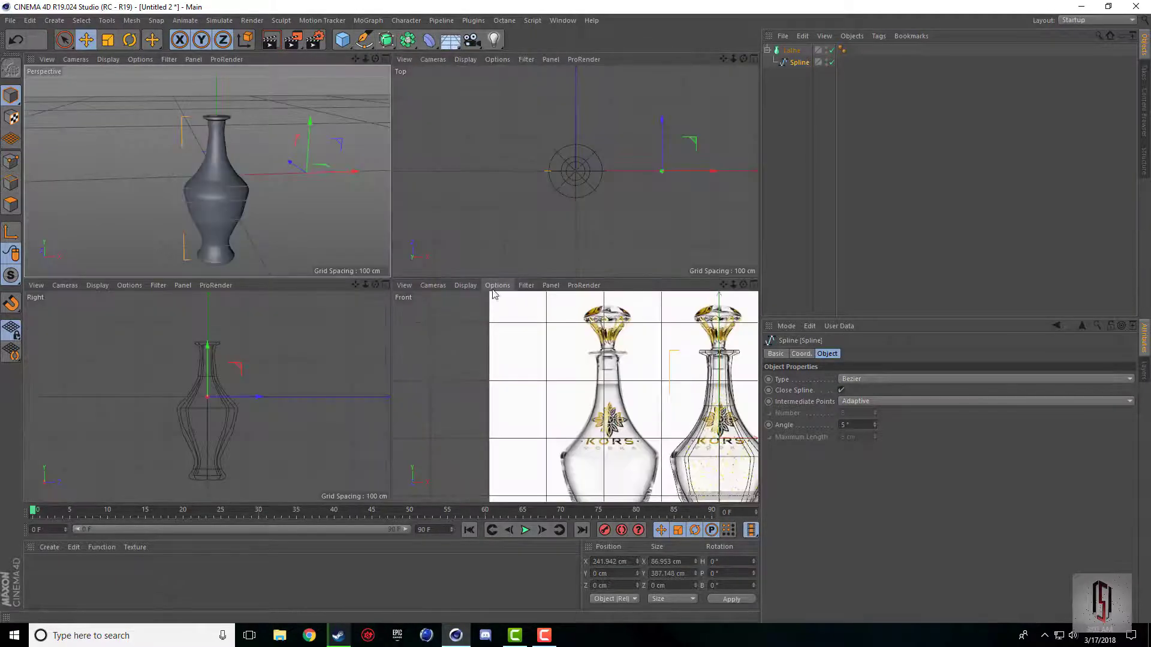
middle_click(478, 228)
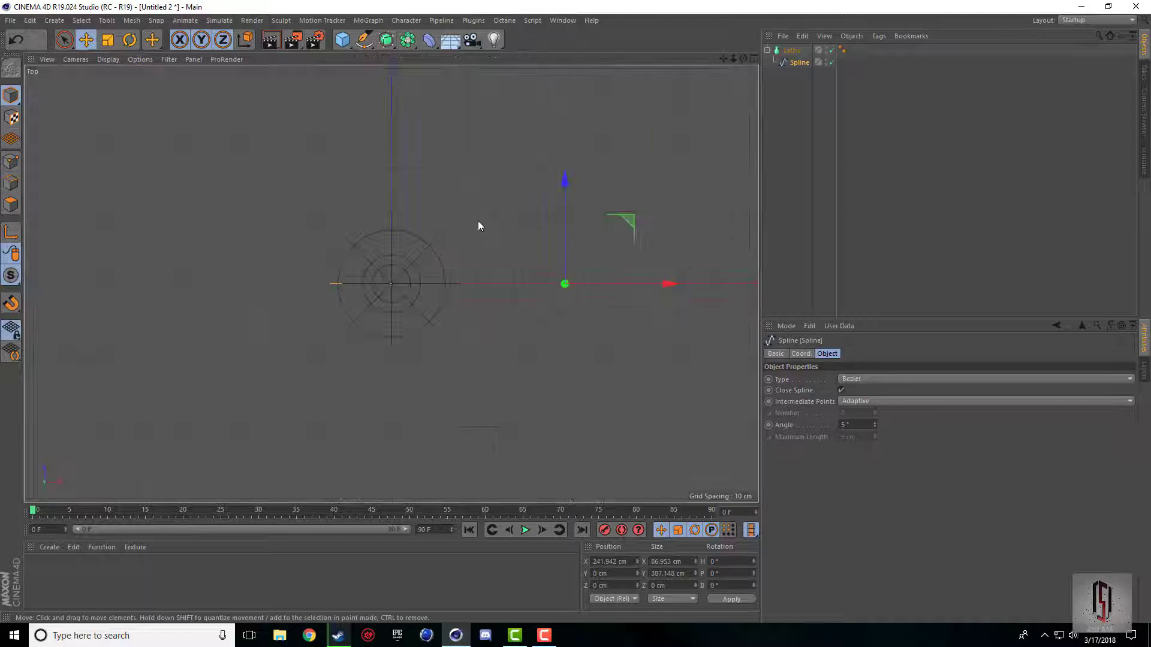
middle_click(454, 154)
middle_click(359, 211)
middle_click(355, 216)
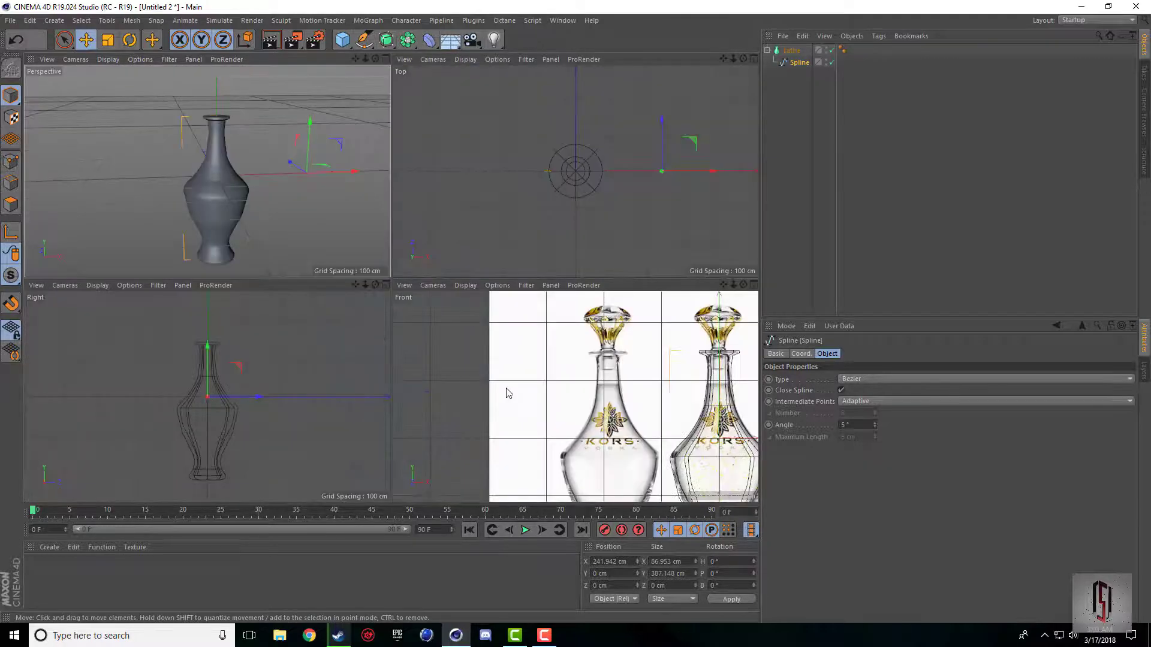
- In the front view, draw a closed, thin-walled curved cup profile with the Bezier Pen tool in the empty area beside the reference image
middle_click(507, 384)
scroll(598, 231, "down", 2)
left_click_drag(722, 59, 834, 0)
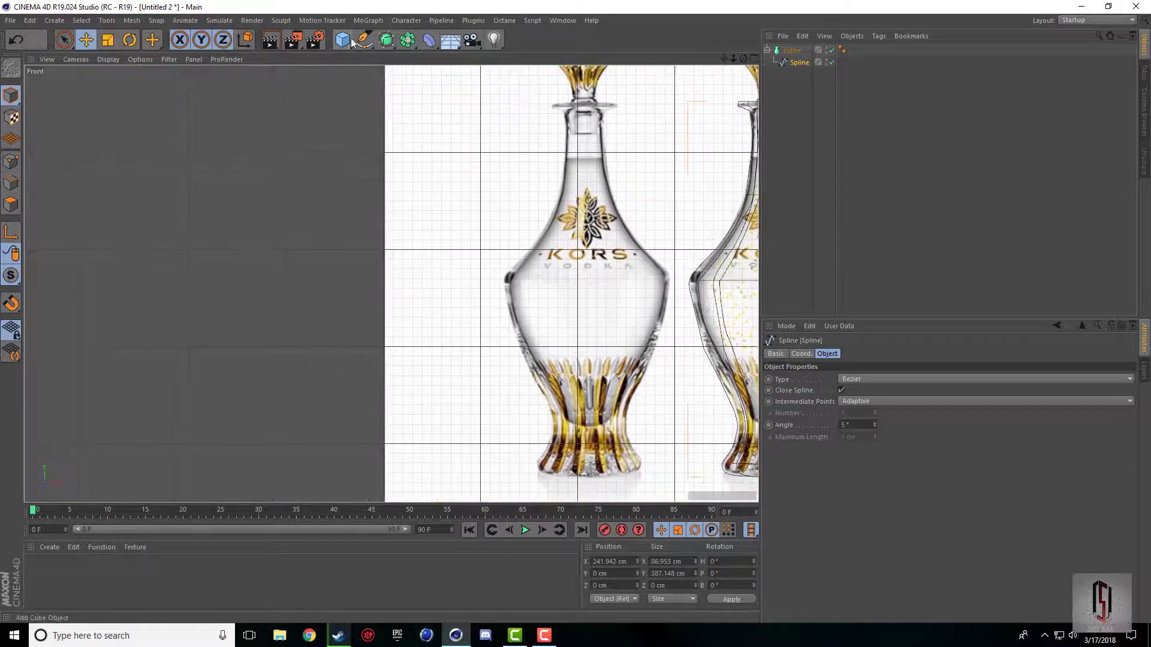
left_click(364, 39)
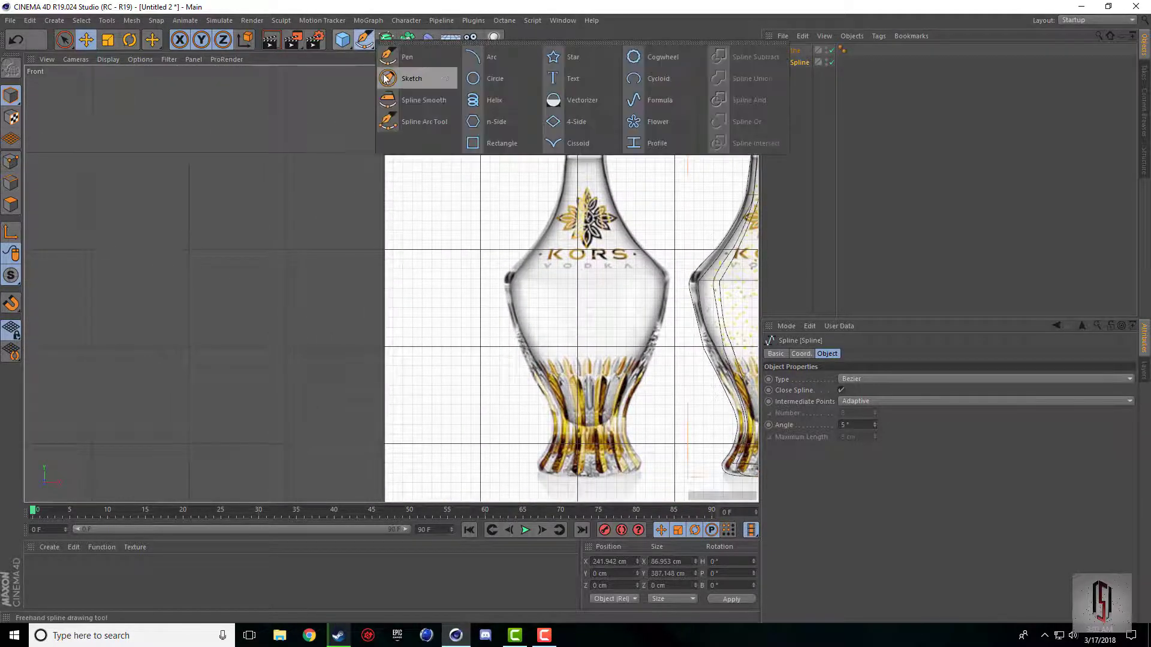
left_click(426, 56)
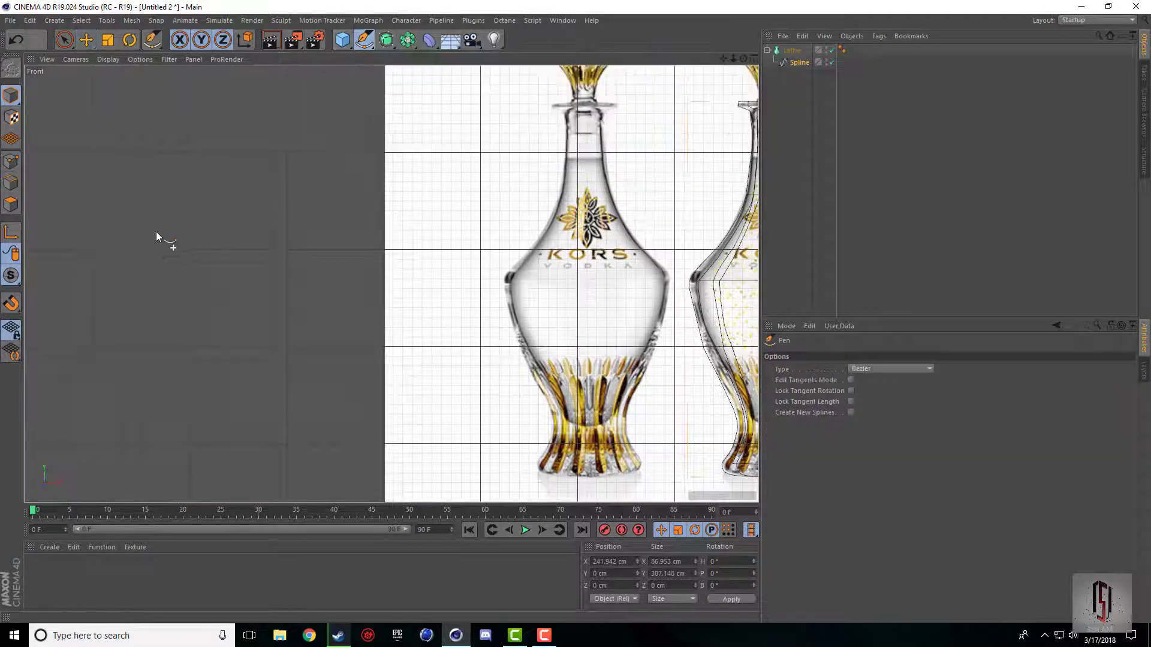
left_click(123, 180)
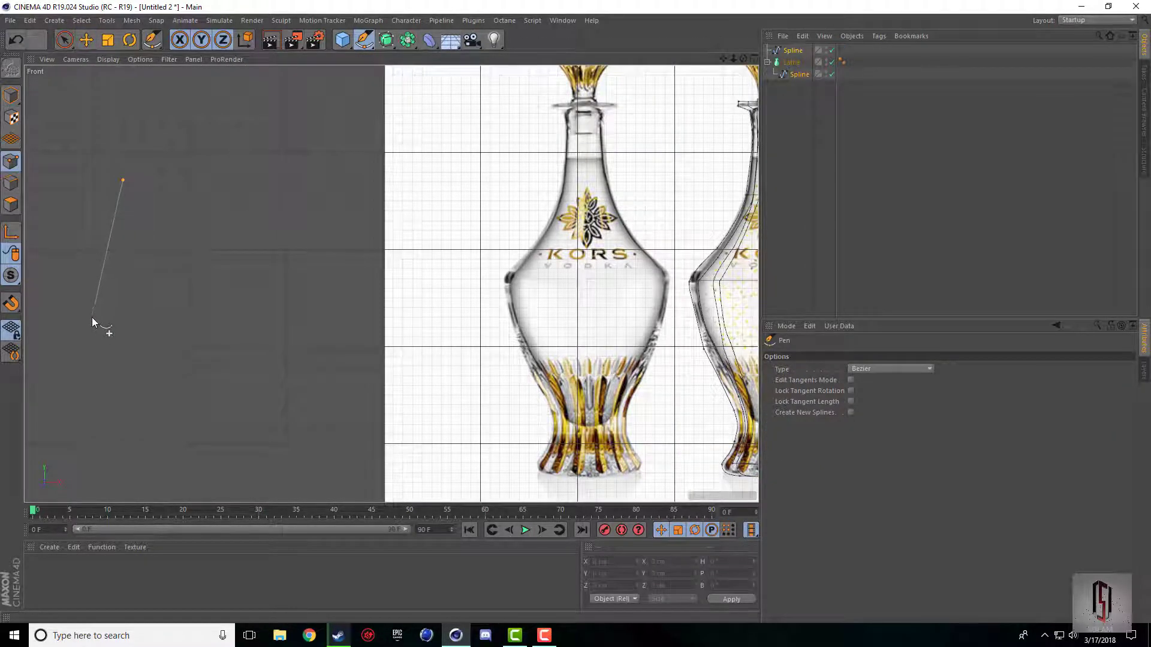
left_click_drag(91, 318, 100, 362)
left_click_drag(190, 369, 152, 363)
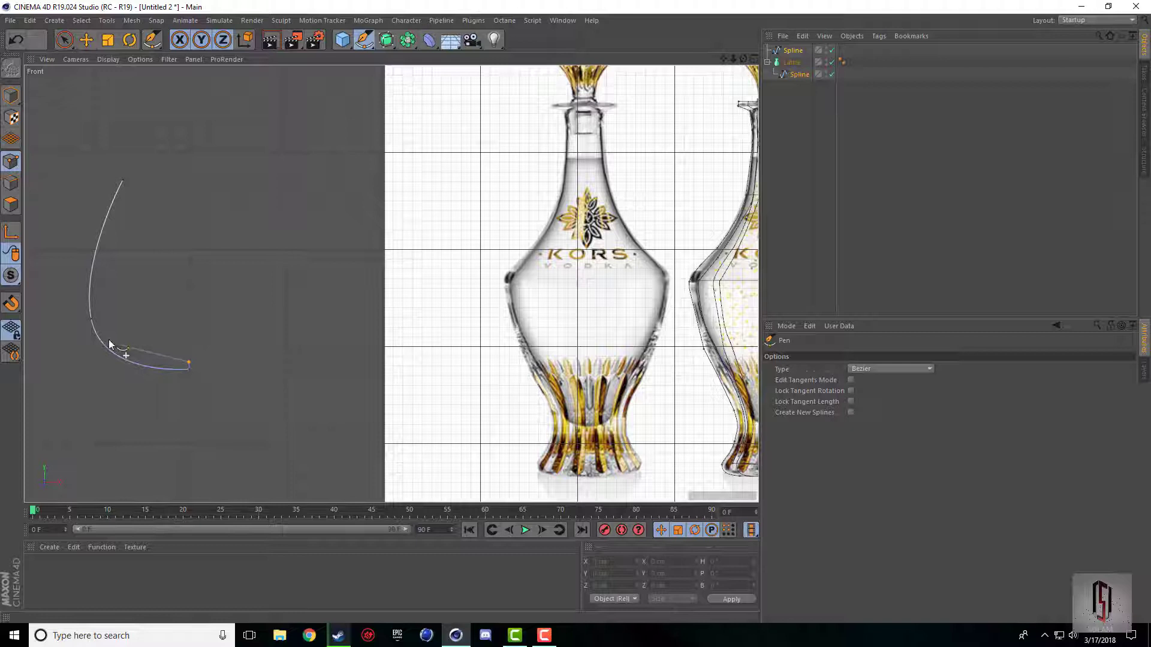
left_click_drag(100, 321, 95, 280)
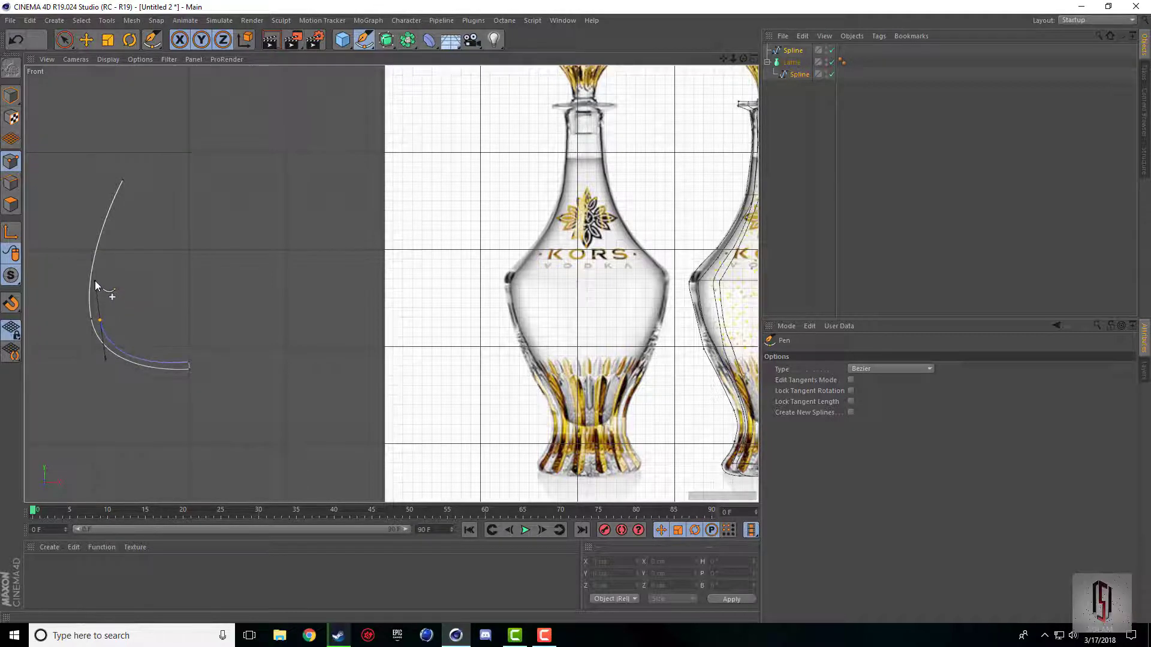
left_click(123, 183)
- In the perspective view, move the Lathe's axis along the negative X direction to the inner end of the cup profile
middle_click(148, 244)
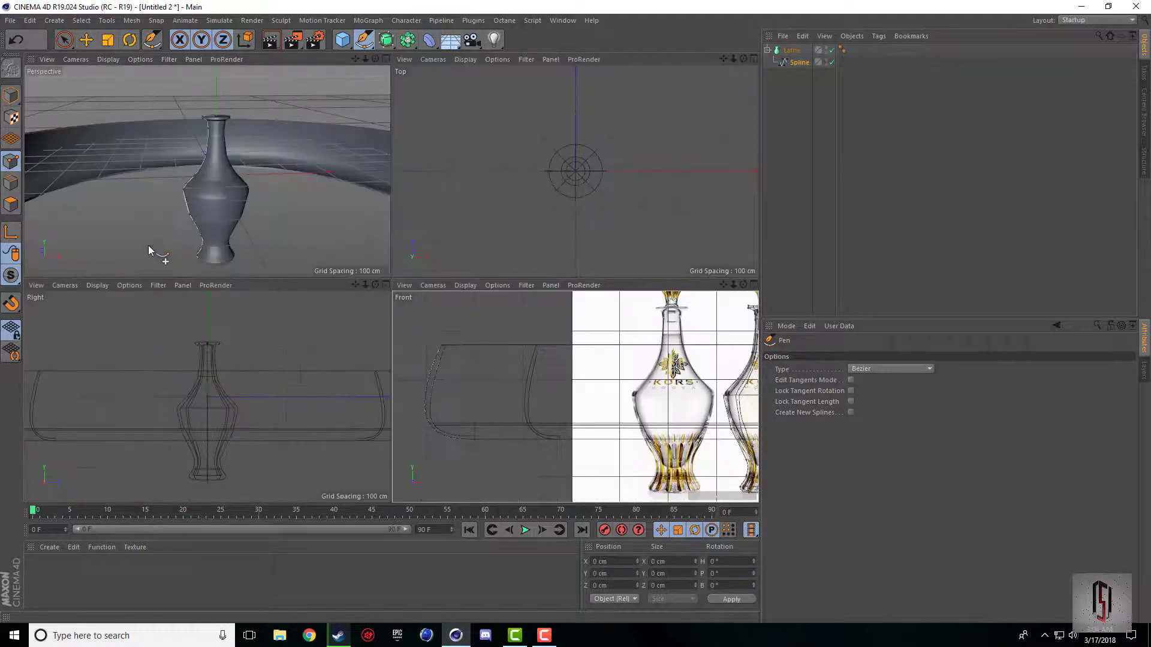
middle_click(187, 231)
scroll(542, 179, "down", 3)
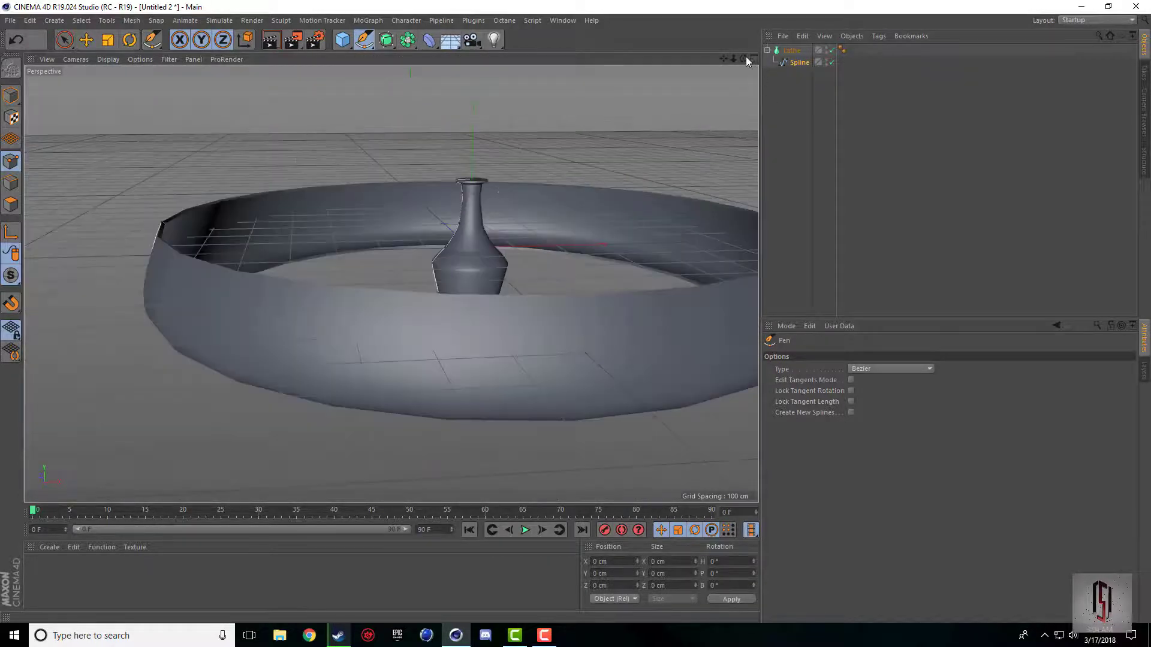
mouse_move(744, 58)
left_mouse_down()
mouse_move(725, 59)
mouse_move(786, 74)
mouse_move(673, 109)
left_mouse_up()
left_click(796, 63)
left_click(791, 51)
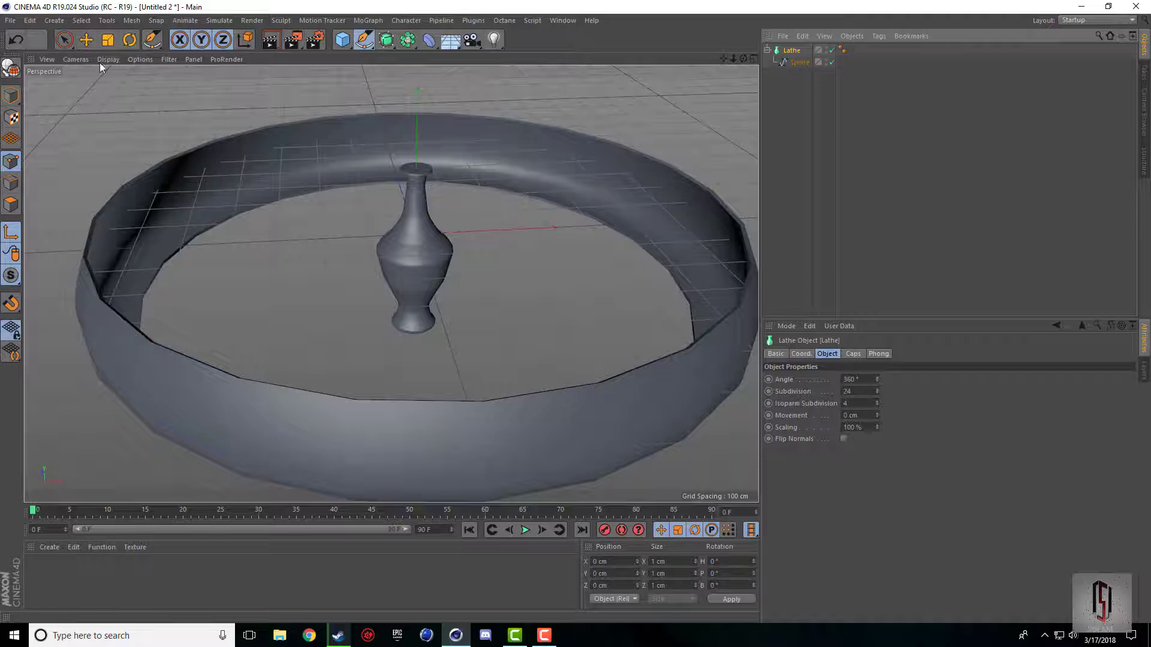
left_click(86, 39)
left_click_drag(513, 230, 176, 258)
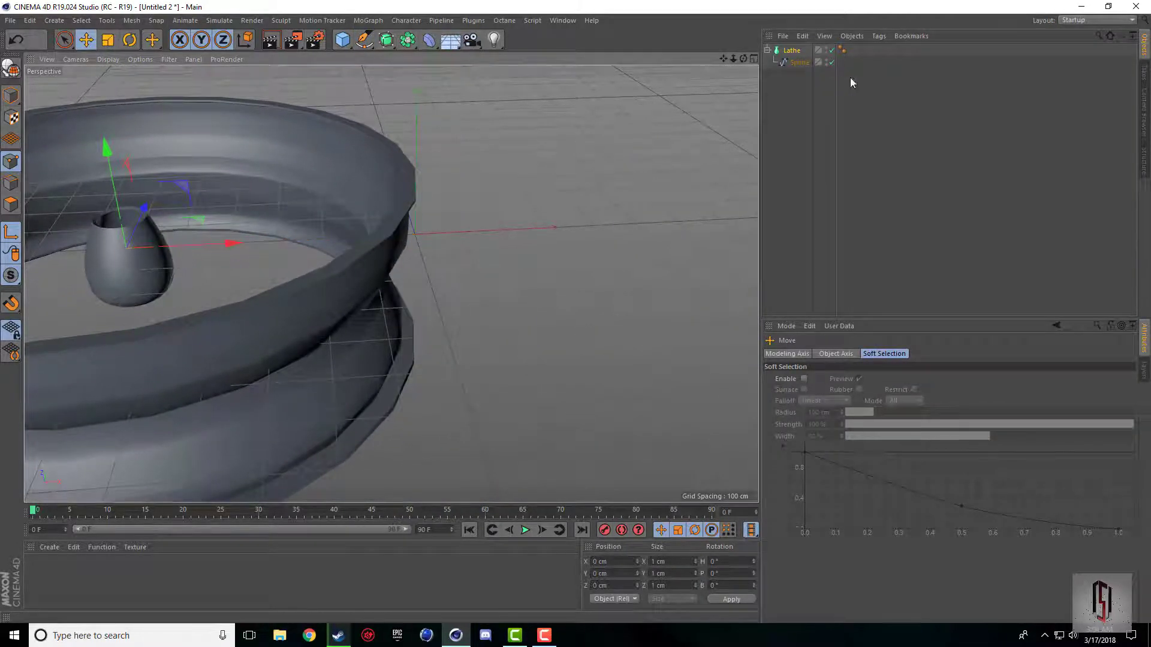
- Examine the small revolved cup and its spline profile inside the surrounding ring from several distances and angles
left_click_drag(726, 58, 979, 86)
scroll(407, 299, "up", 4)
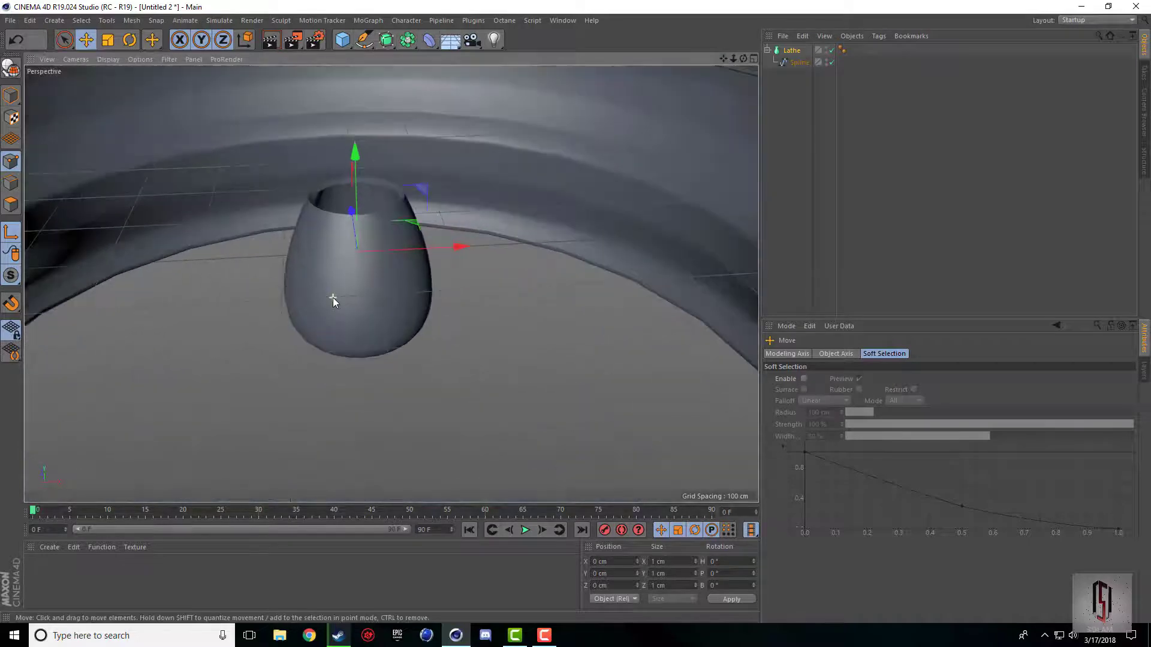
scroll(333, 297, "up", 3)
scroll(391, 283, "up", 4)
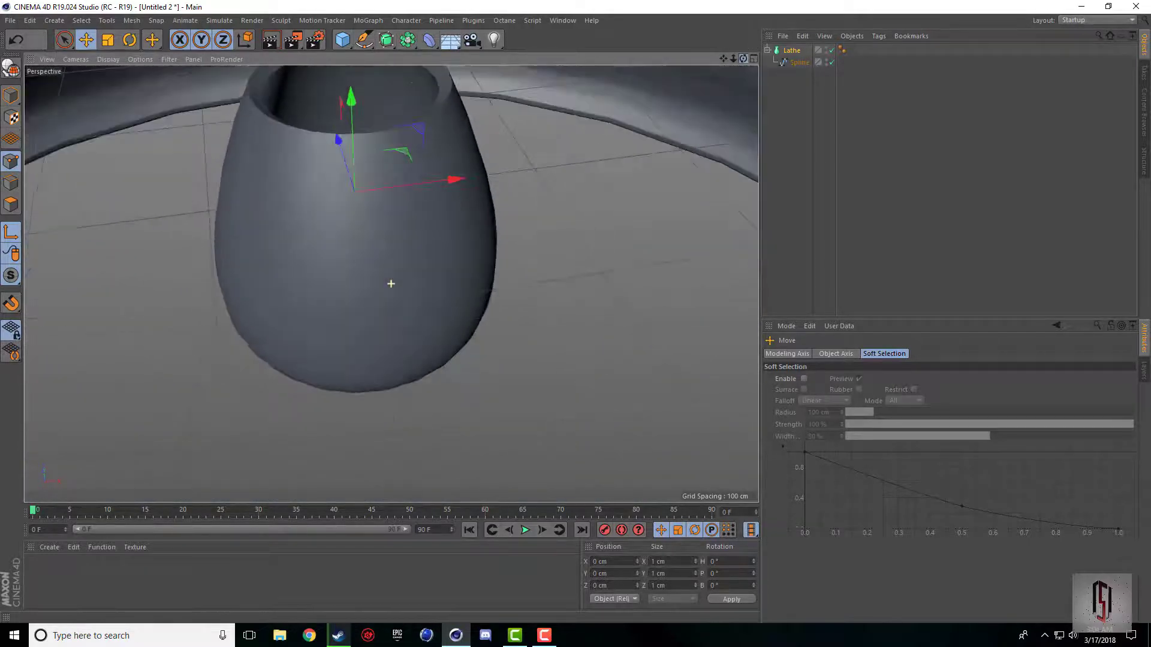
left_click_drag(743, 59, 753, 82)
scroll(429, 259, "down", 1)
scroll(616, 148, "down", 3)
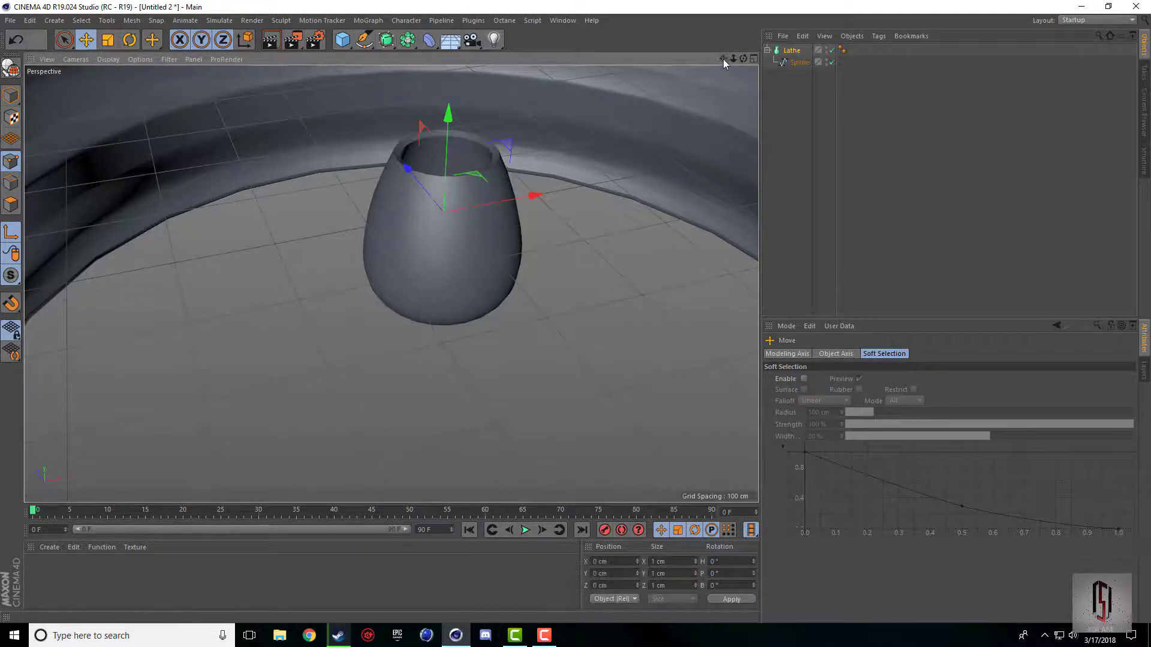
left_click_drag(723, 59, 743, 112)
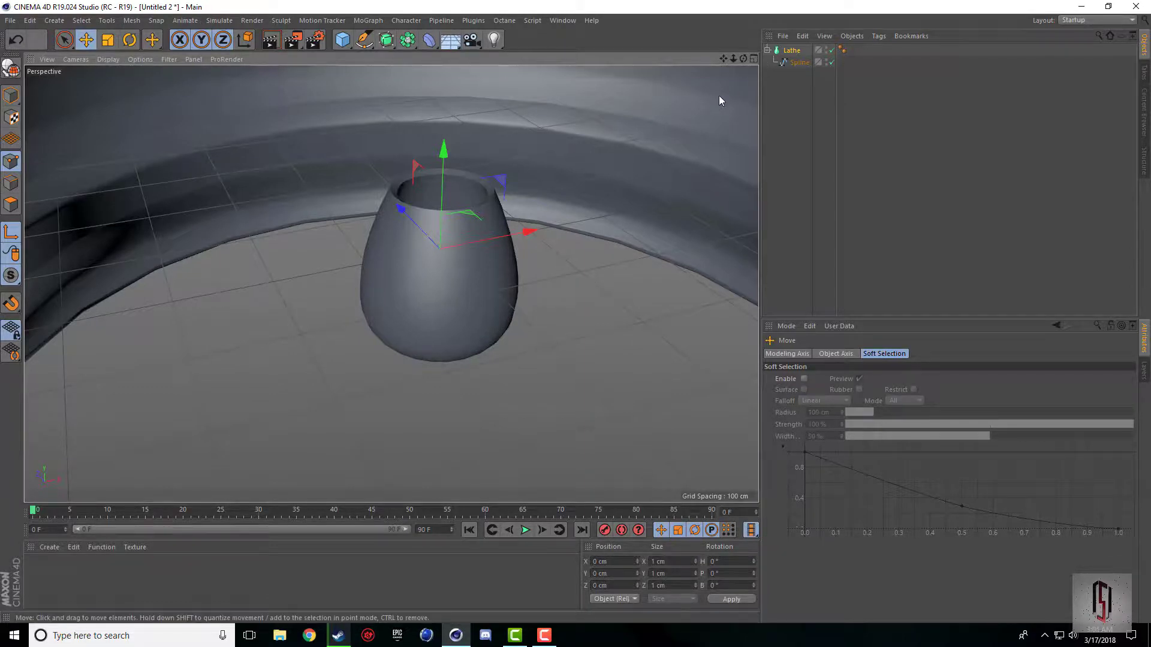
left_click(786, 64)
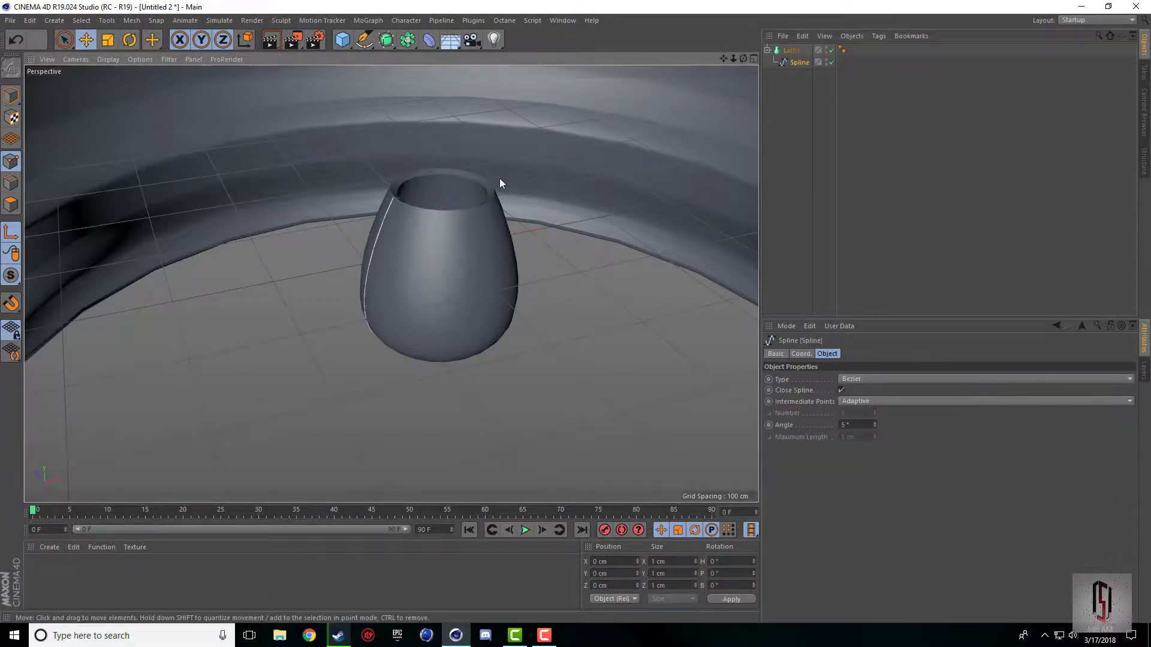
scroll(290, 187, "down", 3)
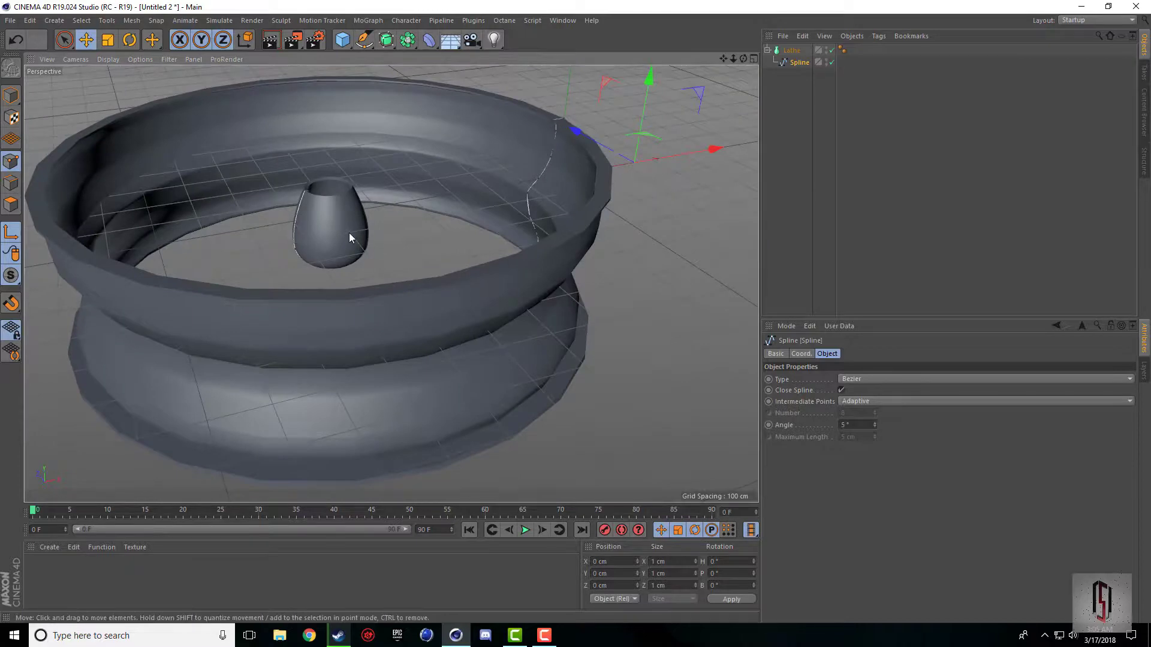
scroll(348, 235, "up", 3)
left_click_drag(723, 58, 810, 129)
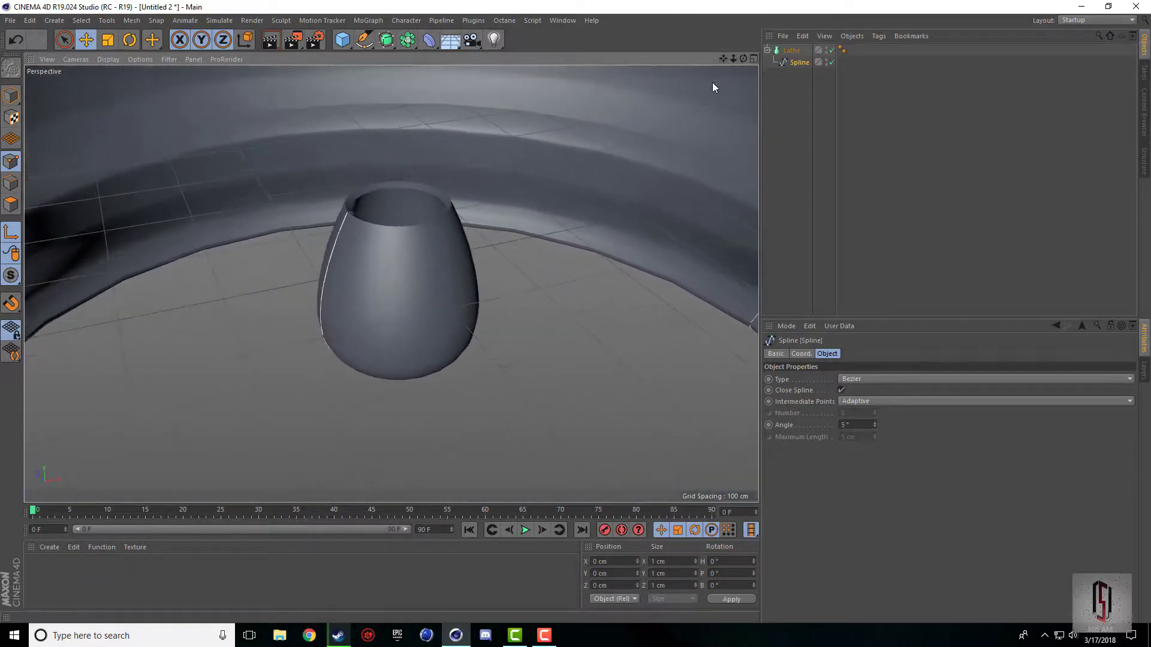
left_click(544, 635)
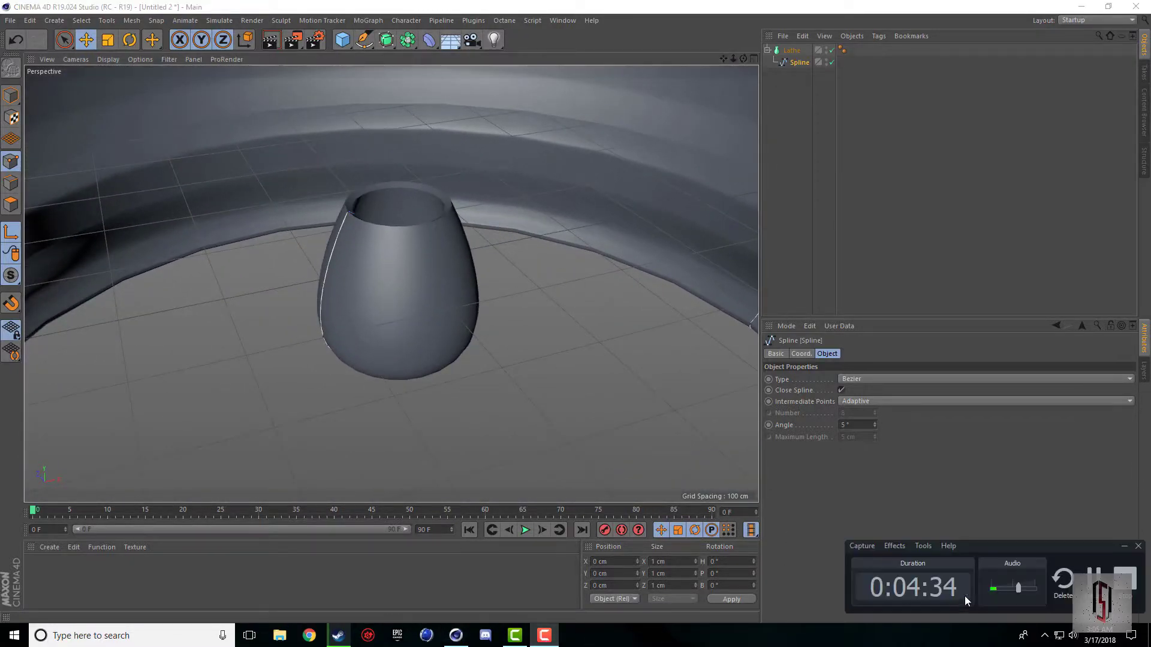